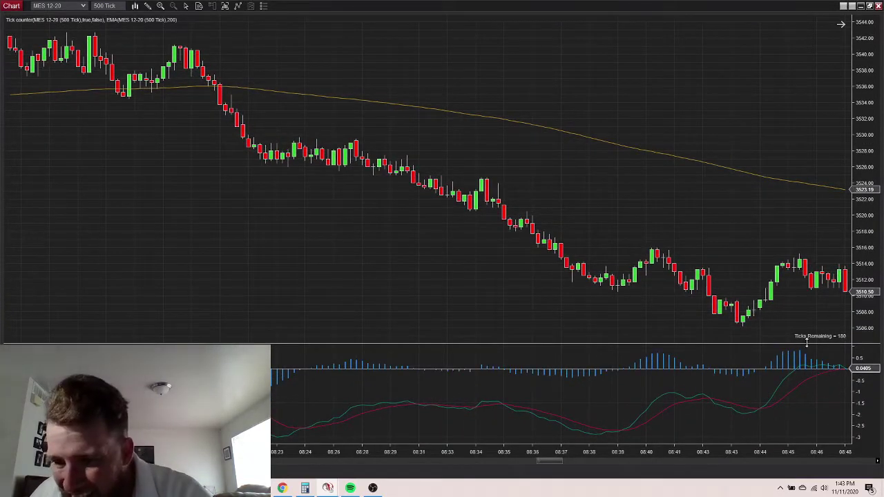
- Draw a Risk-Reward short on the 08:48 candle with entry at 3510.50 and stop near 3514, extending its levels forward over the following candles
left_click_drag(805, 343, 796, 287)
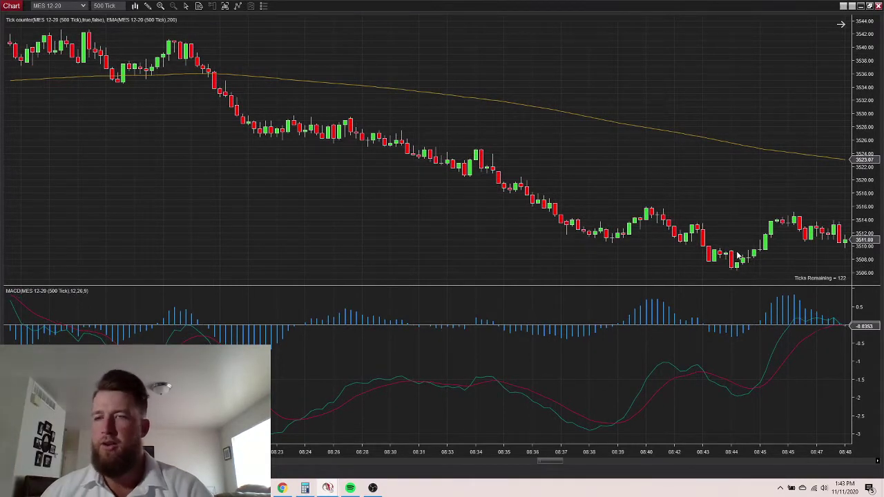
right_click(745, 228)
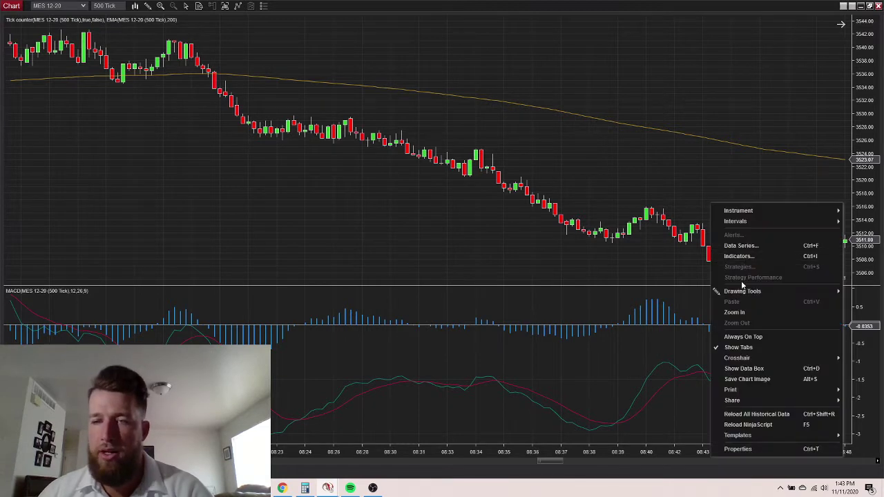
mouse_move(739, 291)
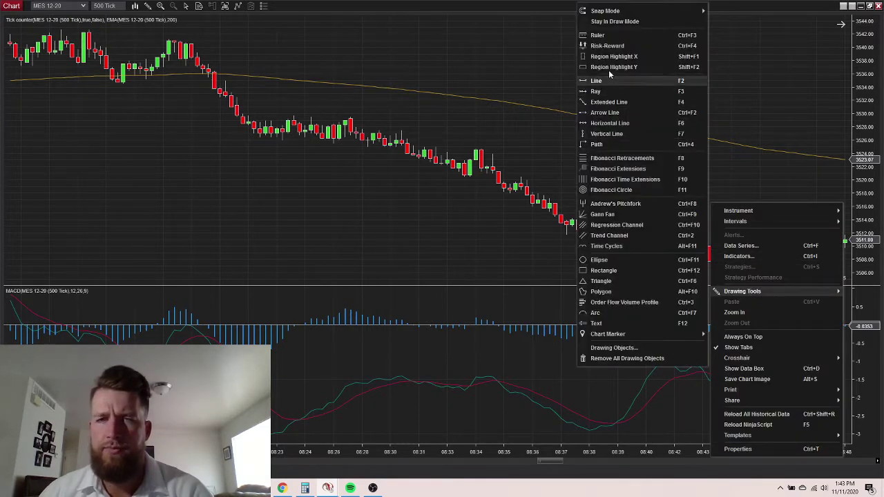
left_click(605, 46)
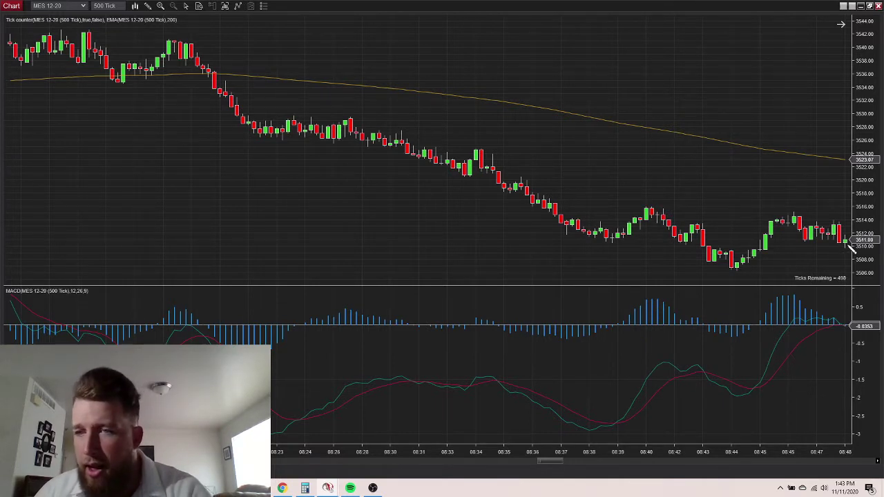
left_click_drag(791, 457, 625, 454)
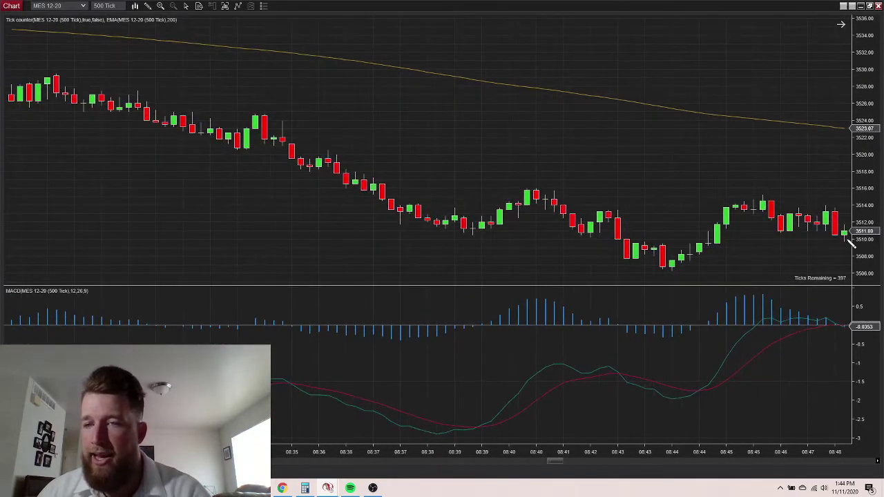
left_click(844, 233)
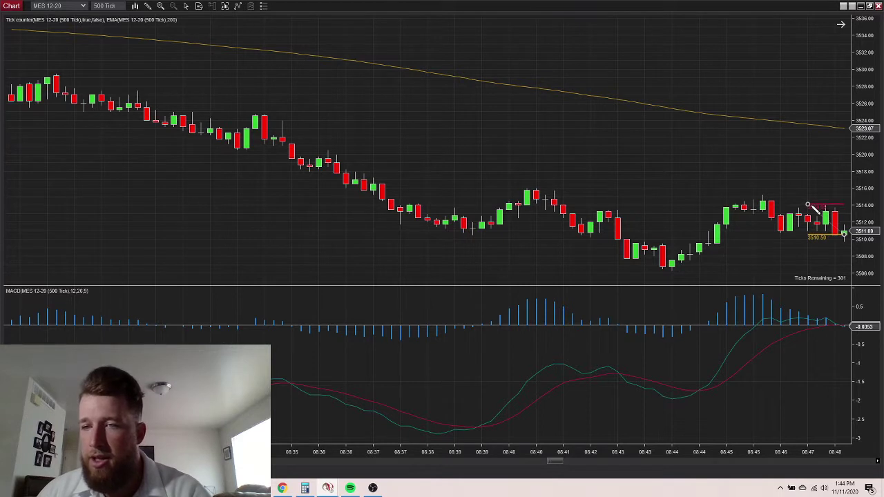
left_click(809, 206)
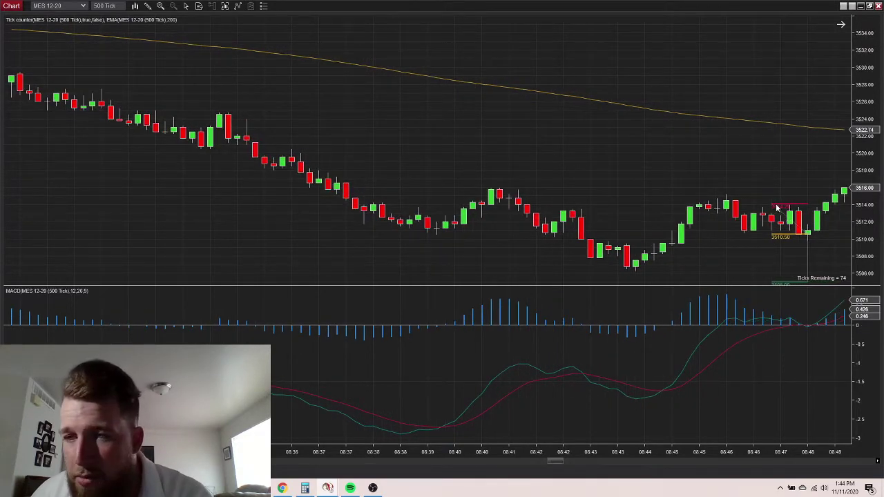
left_click_drag(774, 207, 824, 205)
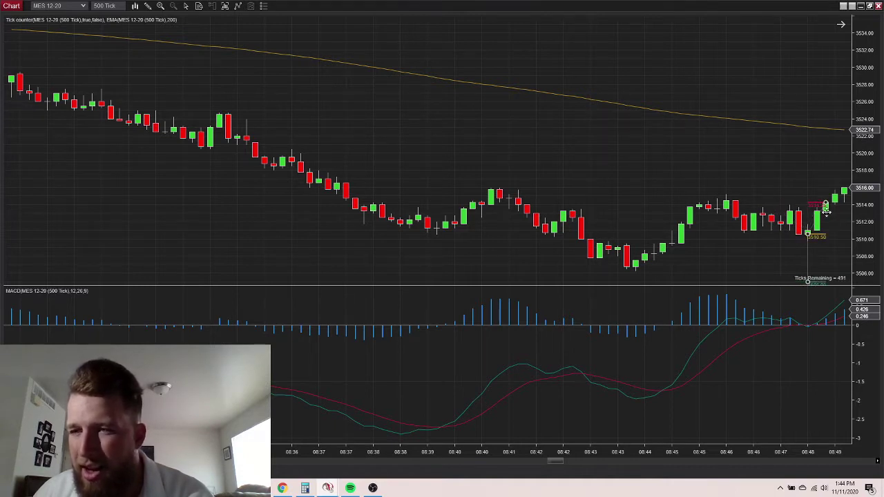
left_click_drag(813, 453, 615, 405)
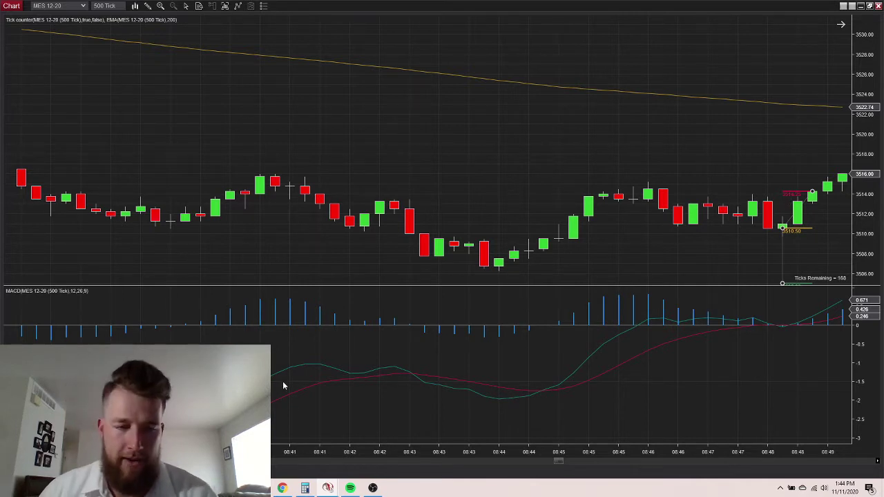
- Switch to Calculator, subtract 33.75 from zero as the first trade's loss, and return to the chart
left_click(304, 487)
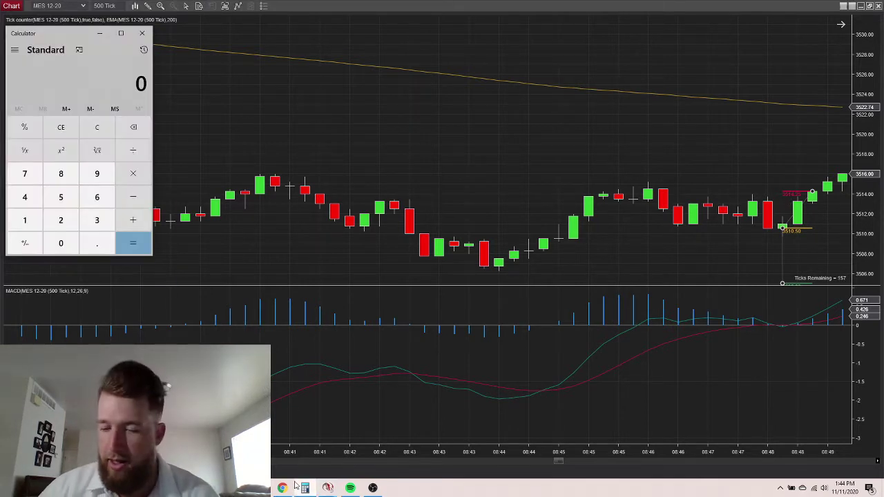
type("-33.75")
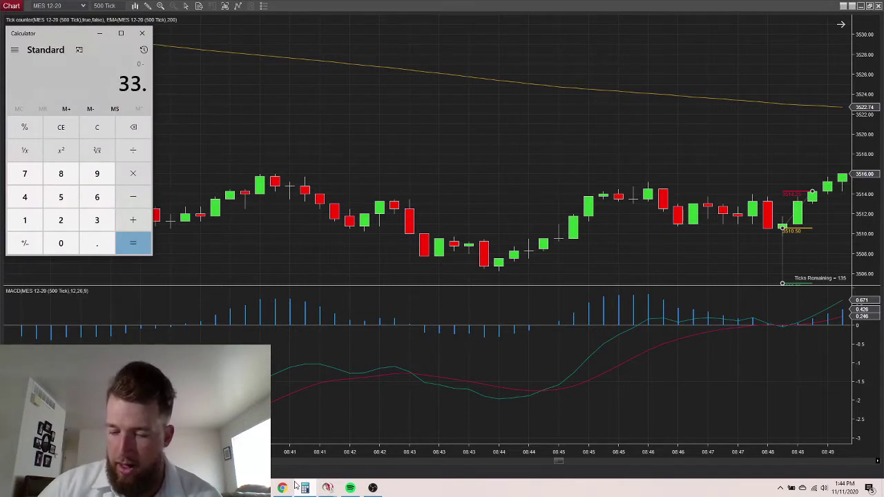
key("minus")
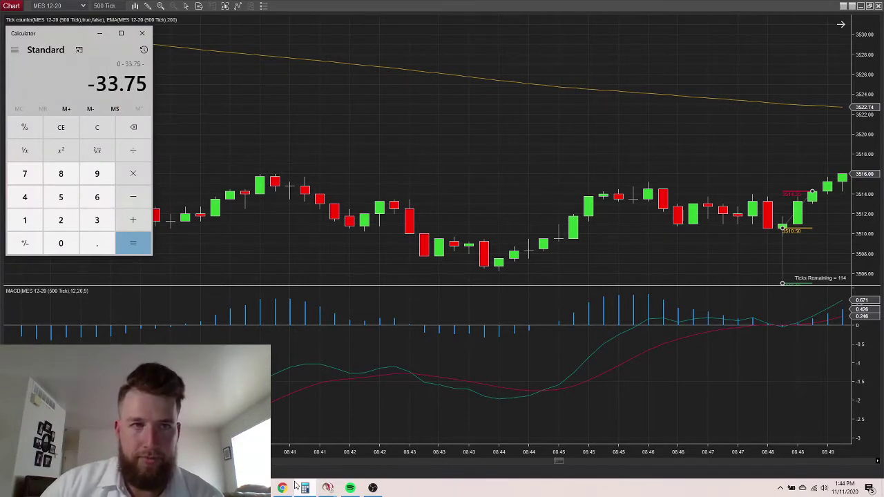
left_click(101, 35)
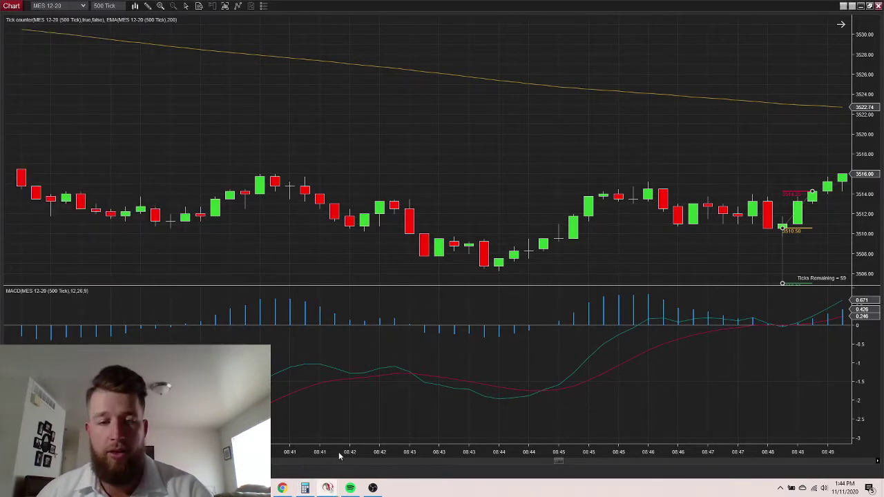
- Draw a Risk-Reward long on the 09:41 candle with entry 3534.00 and stop 3529.00, extending its levels forward to the 3541.50 target candle
left_click_drag(338, 452, 393, 456)
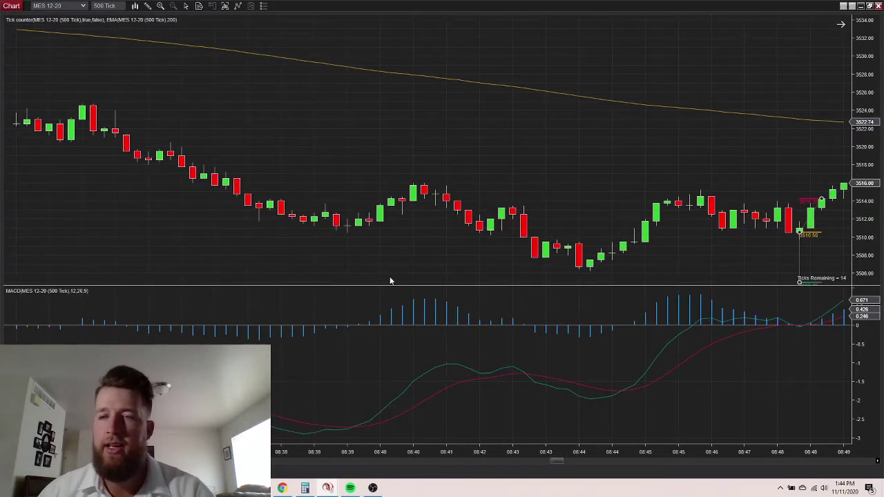
left_click_drag(722, 286, 717, 335)
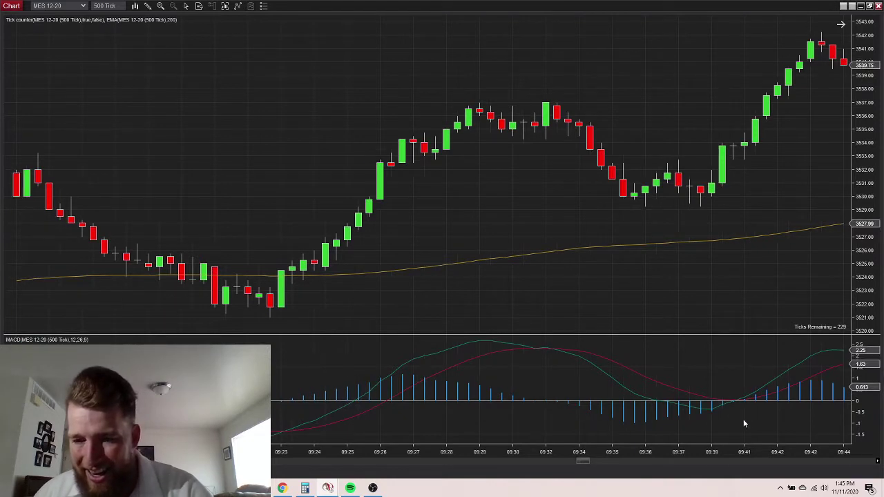
scroll(759, 421, "up", 3)
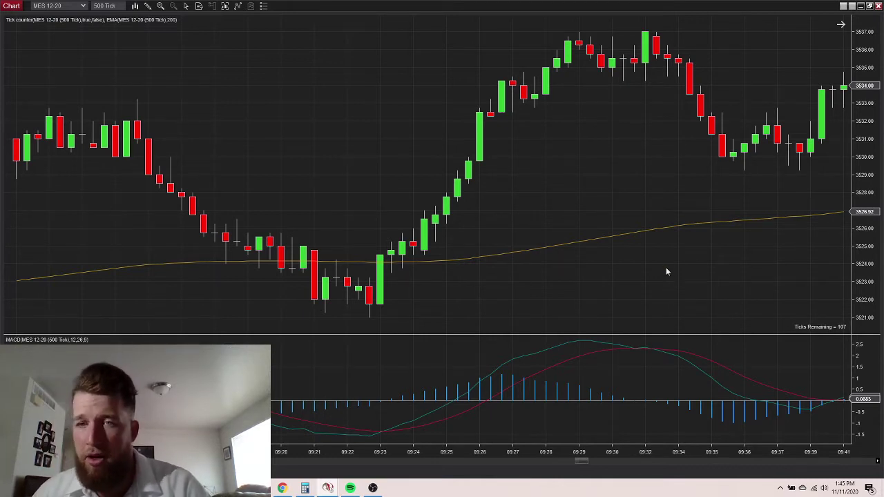
right_click(607, 196)
right_click(596, 193)
right_click(599, 196)
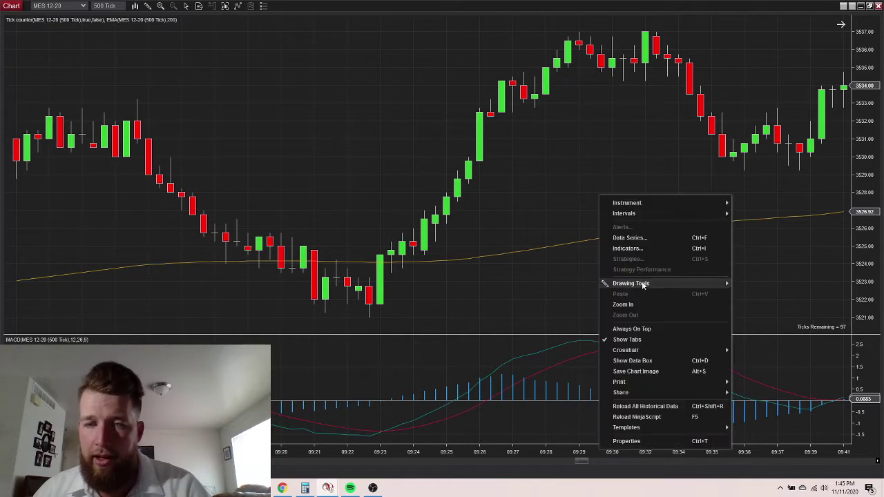
mouse_move(639, 285)
left_click(786, 46)
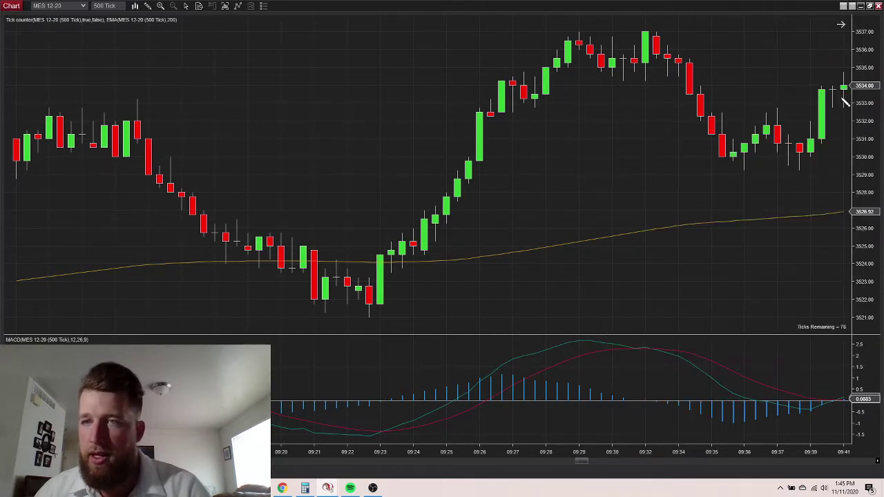
left_click(843, 86)
left_click(787, 174)
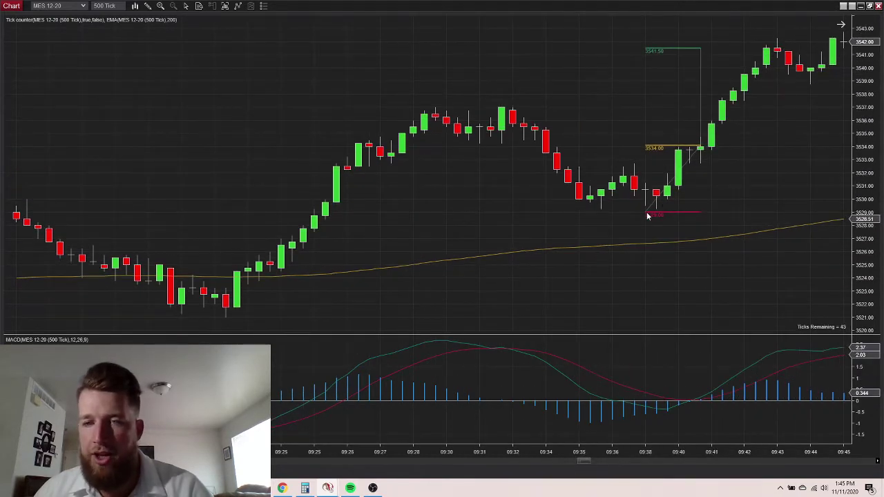
mouse_move(647, 216)
left_mouse_down()
mouse_move(777, 213)
mouse_move(767, 212)
left_mouse_up()
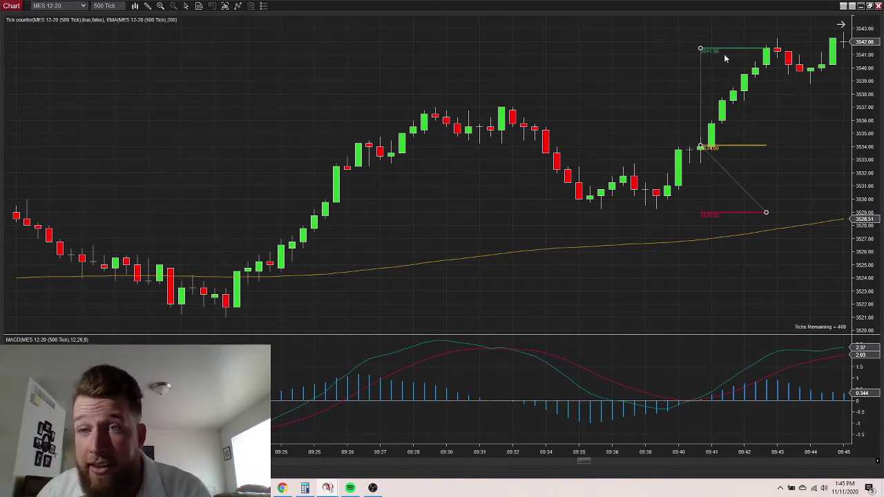
- Switch to Calculator, add the second trade's profit of 75 to the running total, and return to the chart
left_click(304, 488)
key("plus")
type("75")
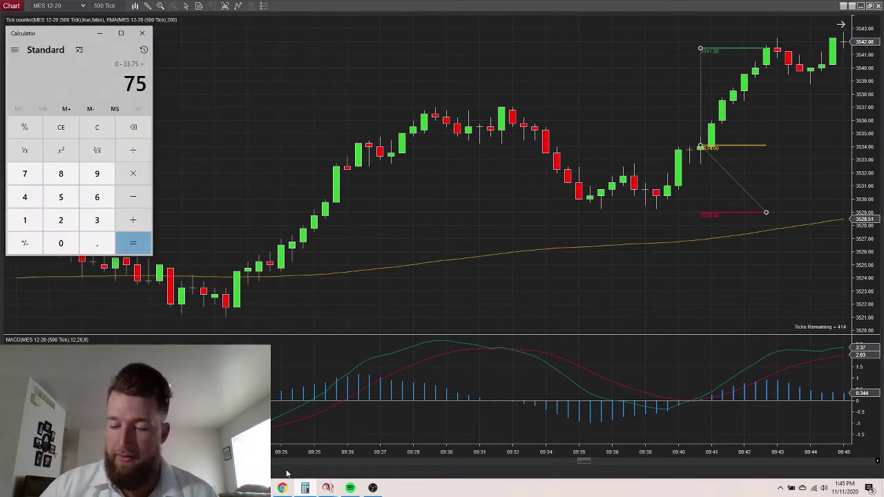
key("Return")
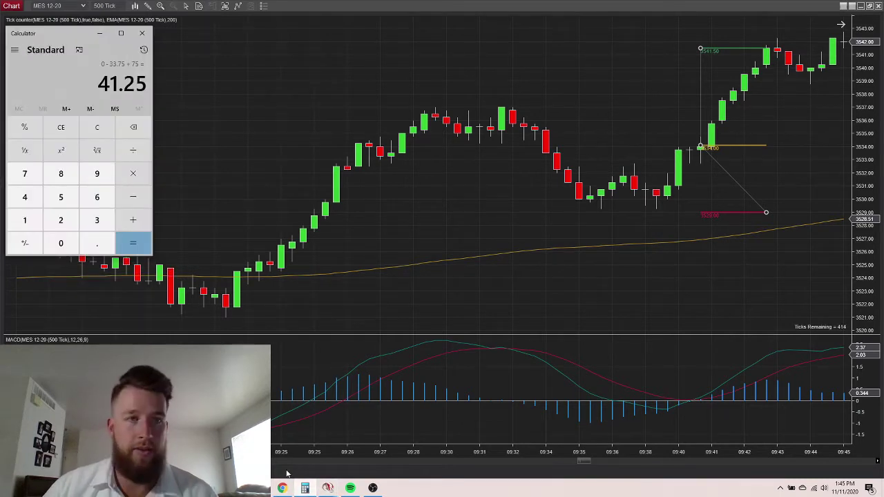
left_click(106, 34)
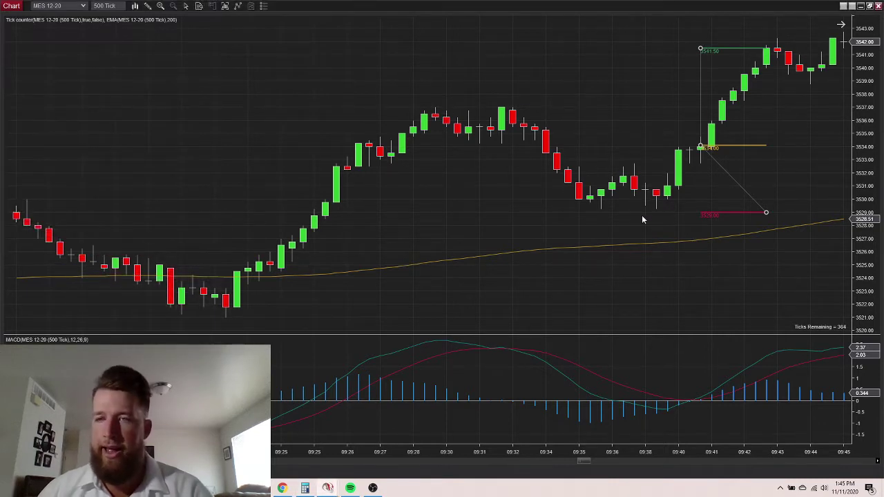
- Draw a Risk-Reward long with entry 3540.75, extend its levels forward to 10:10, and adjust the stop for a 3549.00 target
scroll(642, 220, "down", 6)
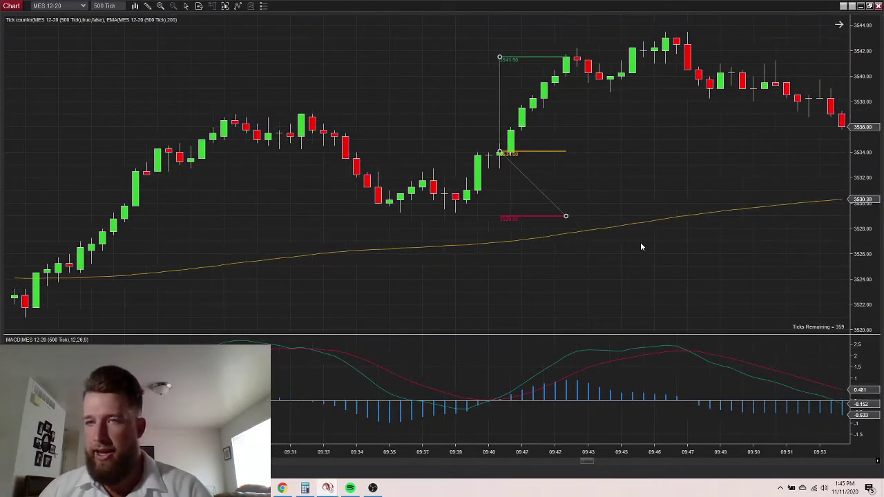
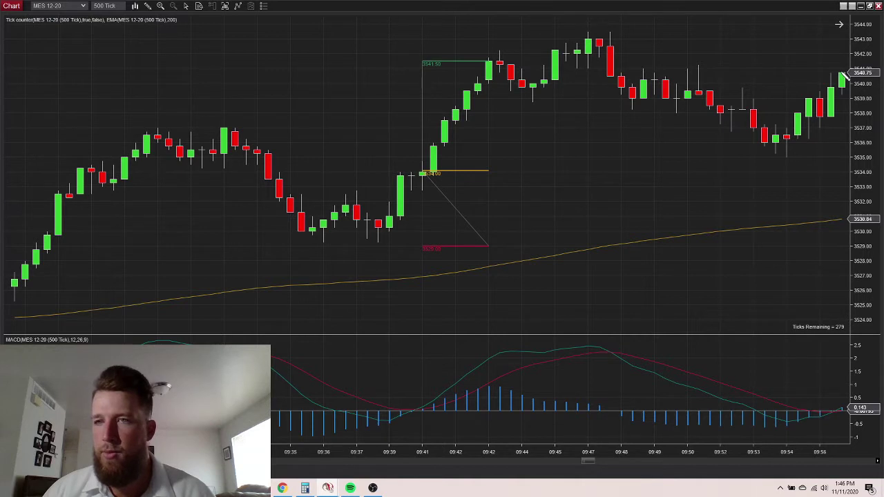
left_click(841, 71)
left_click(754, 164)
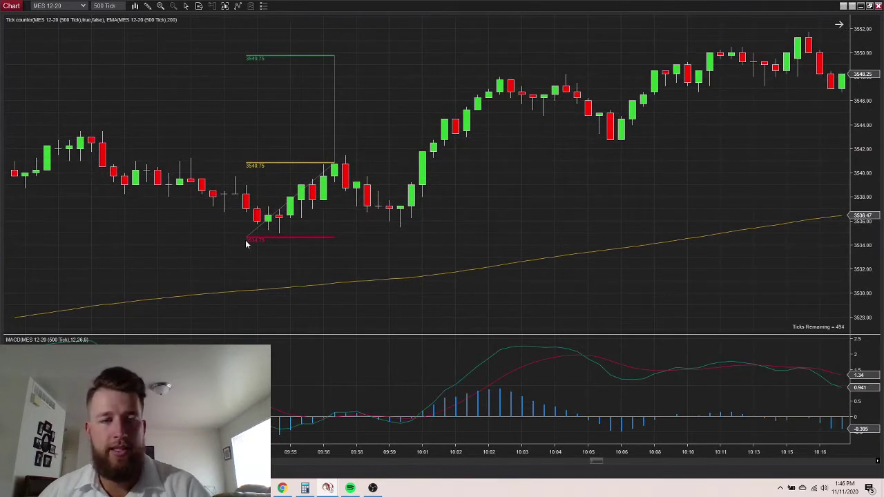
left_click_drag(250, 240, 731, 238)
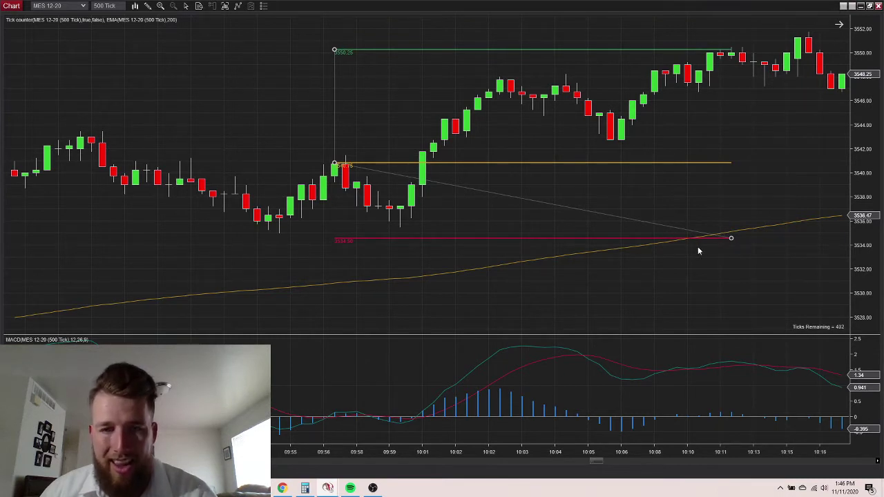
left_click_drag(731, 239, 689, 231)
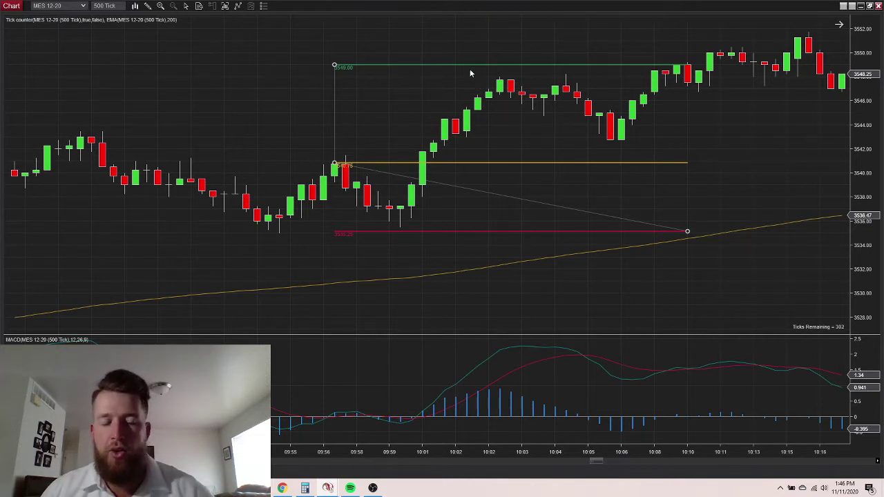
- Switch to Calculator, add the third trade's profit of 82.5 to the running total, and return to the chart
left_click(305, 490)
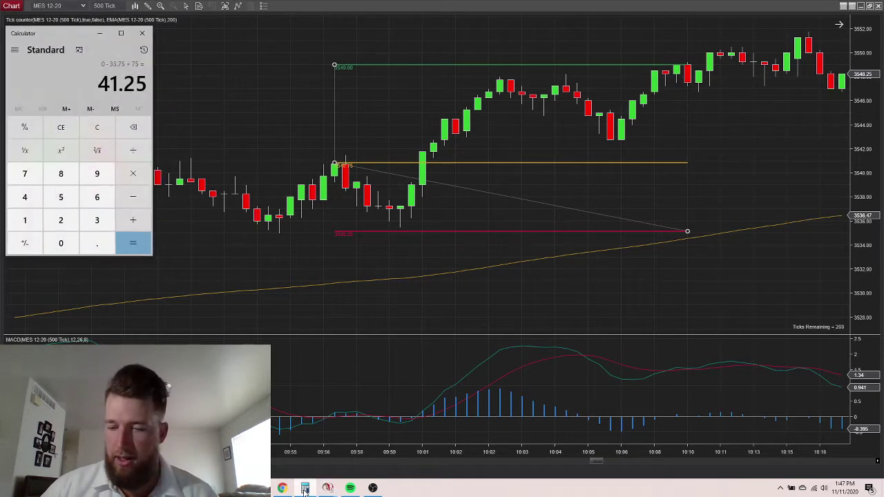
key("plus")
type("82.5")
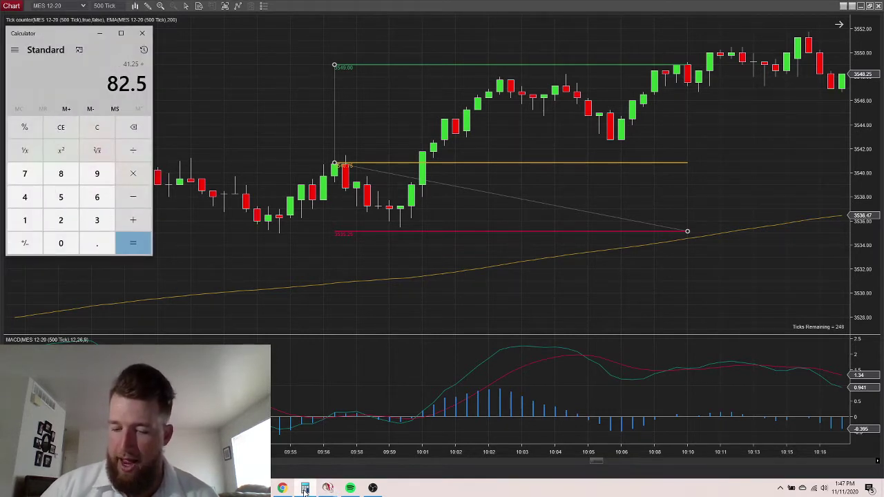
key("Return")
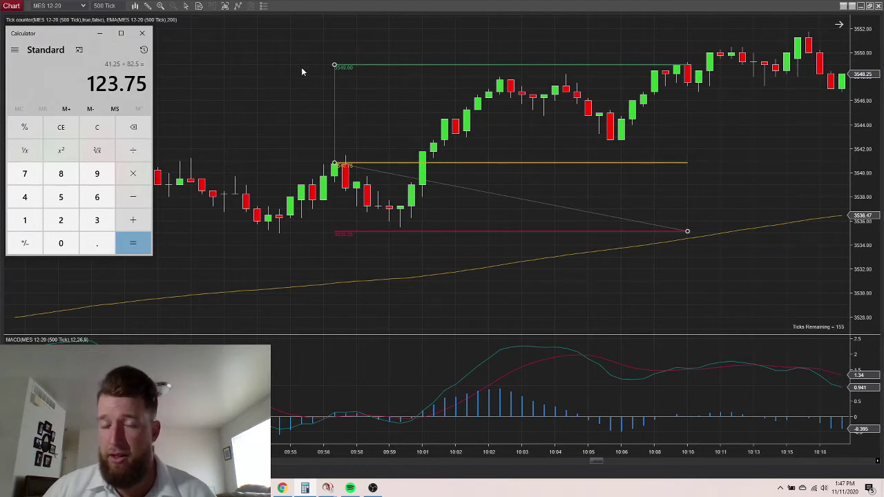
left_click(100, 33)
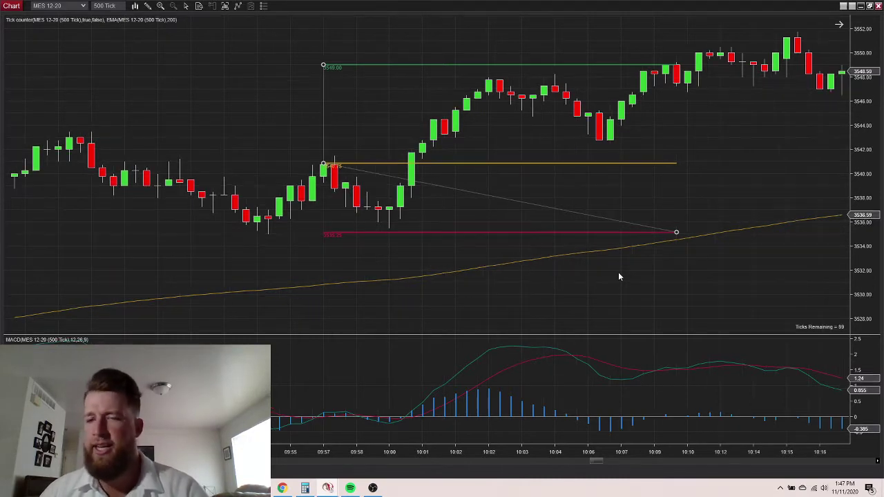
- Examine the candles, 200 EMA and MACD crossovers from 10:10 to 11:49 for the next valid trade setup
scroll(618, 276, "down", 10)
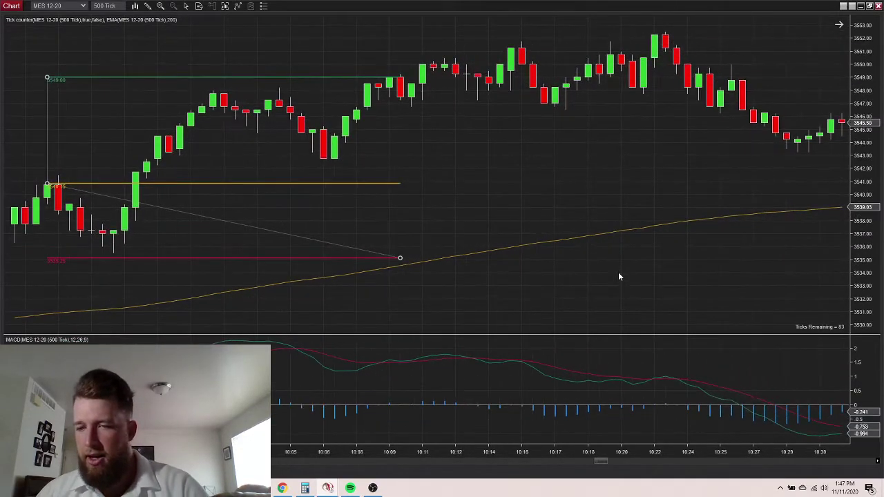
scroll(618, 277, "down", 4)
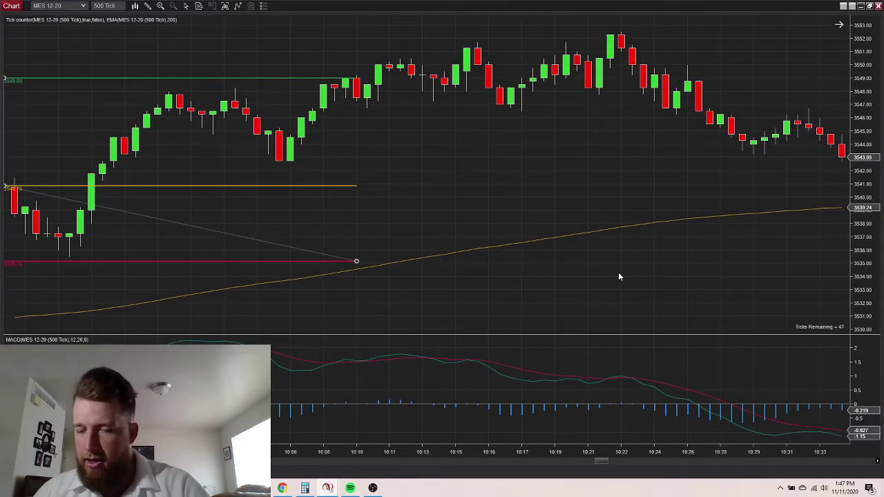
scroll(619, 276, "down", 5)
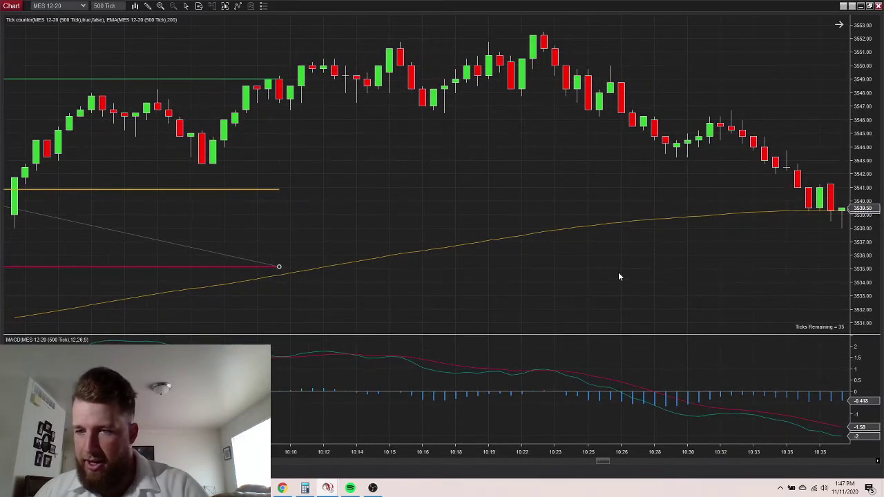
scroll(618, 276, "down", 5)
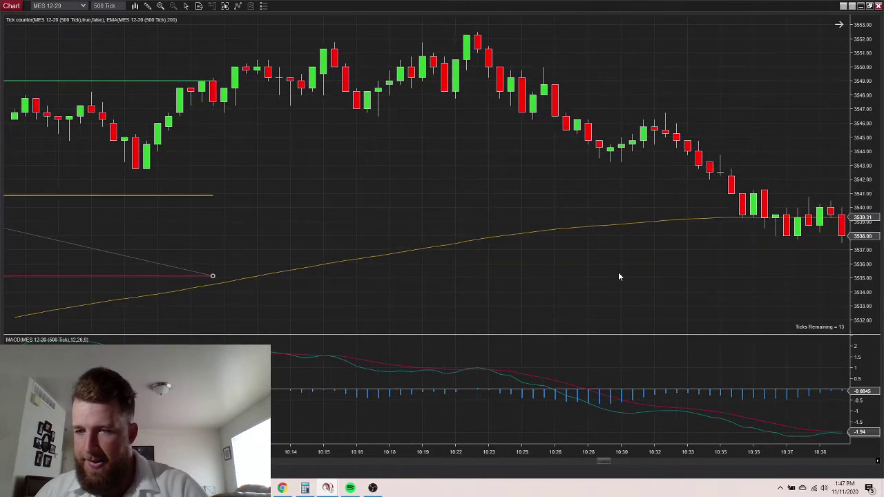
scroll(619, 277, "down", 3)
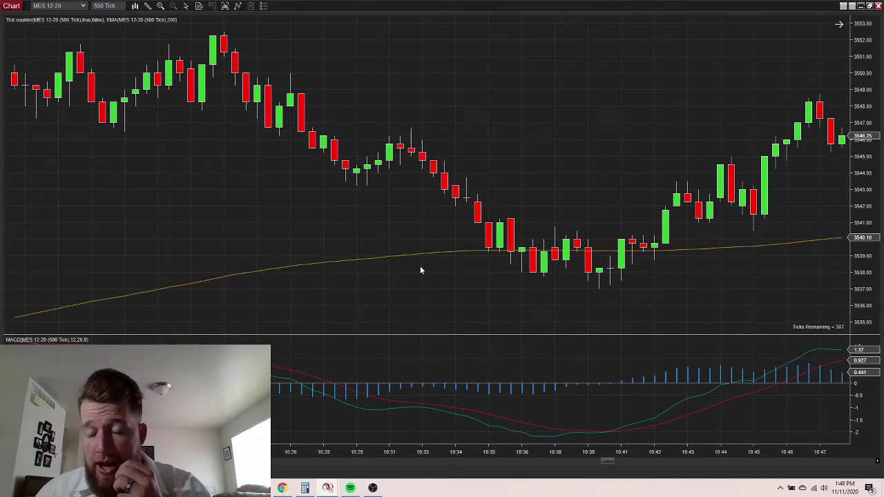
scroll(601, 272, "down", 5)
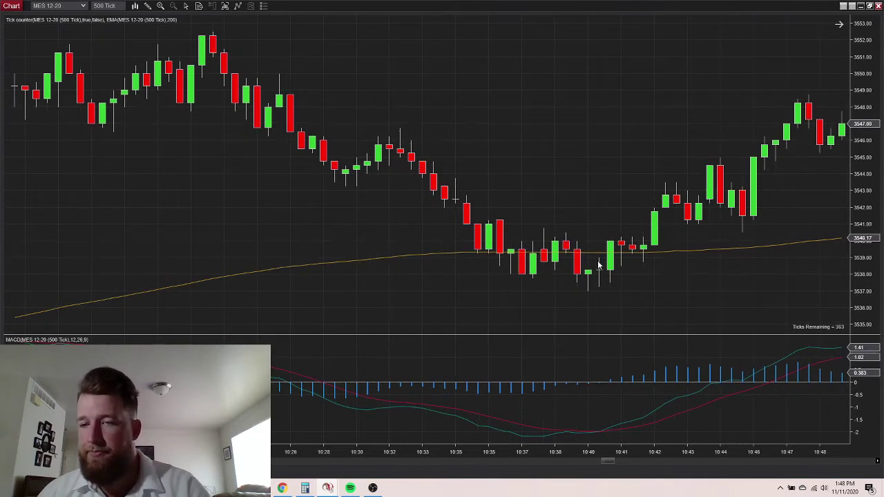
scroll(620, 288, "down", 10)
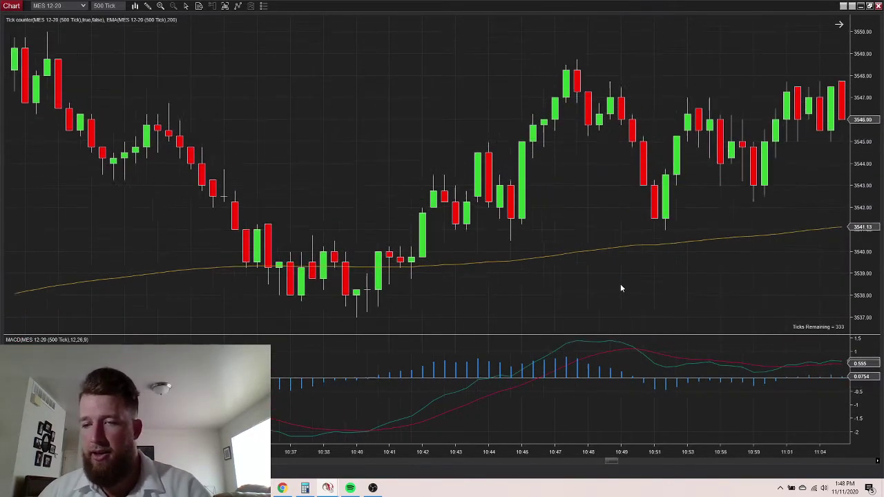
scroll(619, 283, "down", 10)
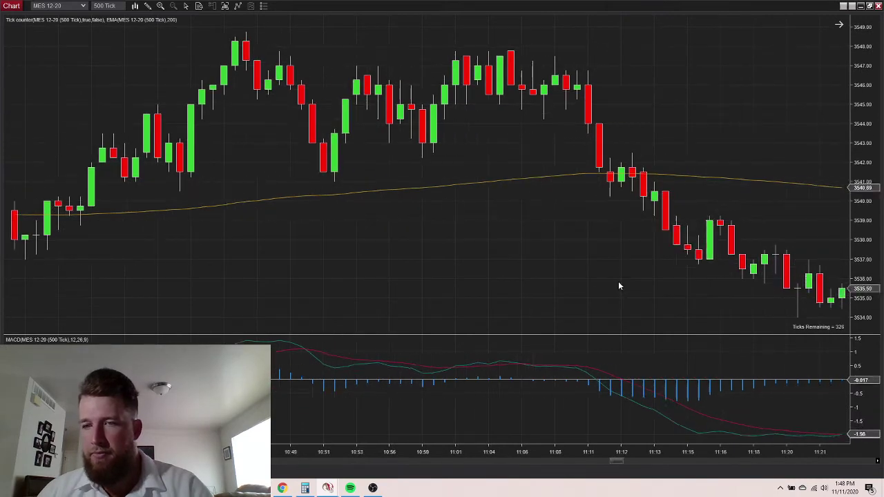
scroll(619, 286, "down", 8)
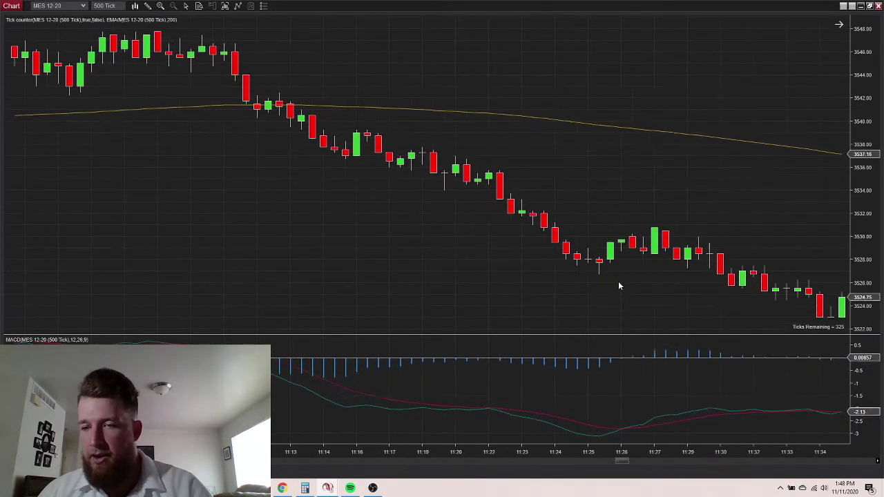
scroll(843, 379, "down", 4)
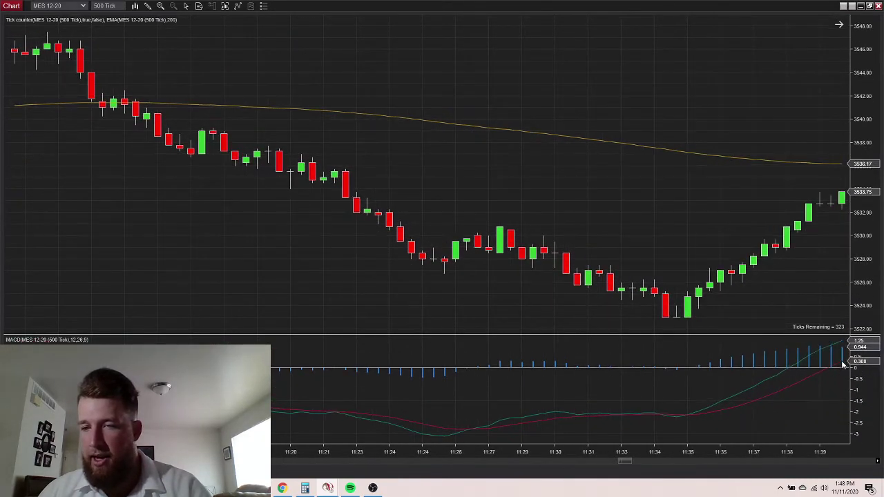
scroll(841, 360, "down", 5)
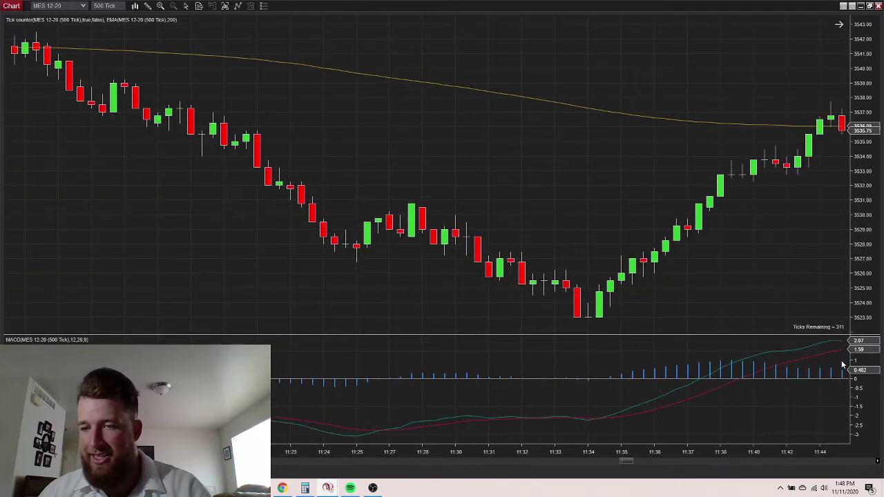
scroll(841, 364, "down", 5)
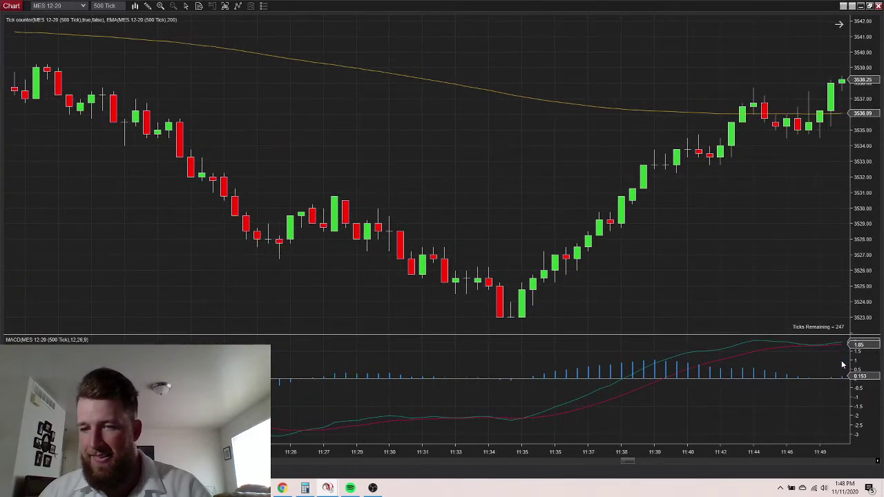
- Check the price action around the 200 EMA and the MACD signals between 11:49 and 13:24 for entries
scroll(842, 364, "down", 4)
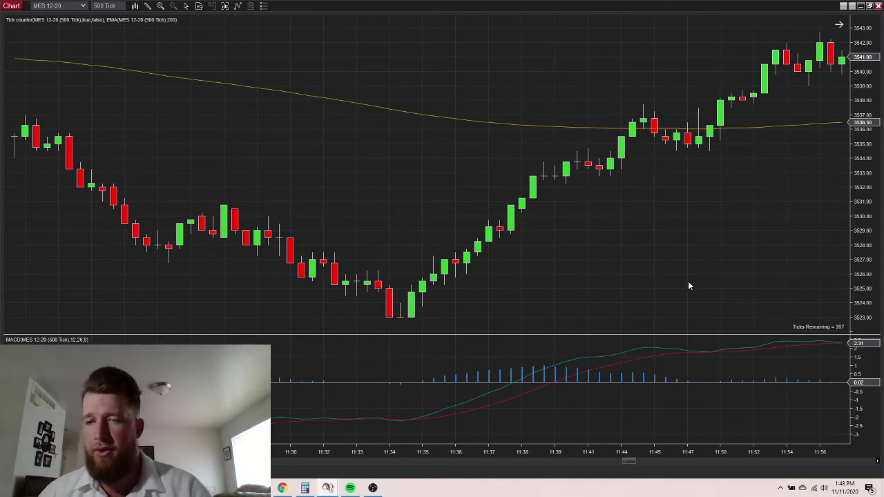
scroll(687, 275, "down", 2)
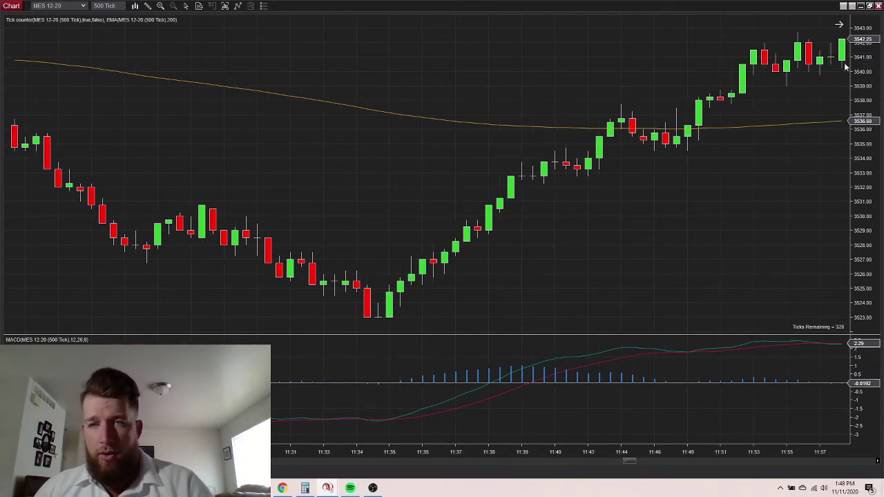
scroll(695, 170, "down", 10)
scroll(704, 204, "down", 15)
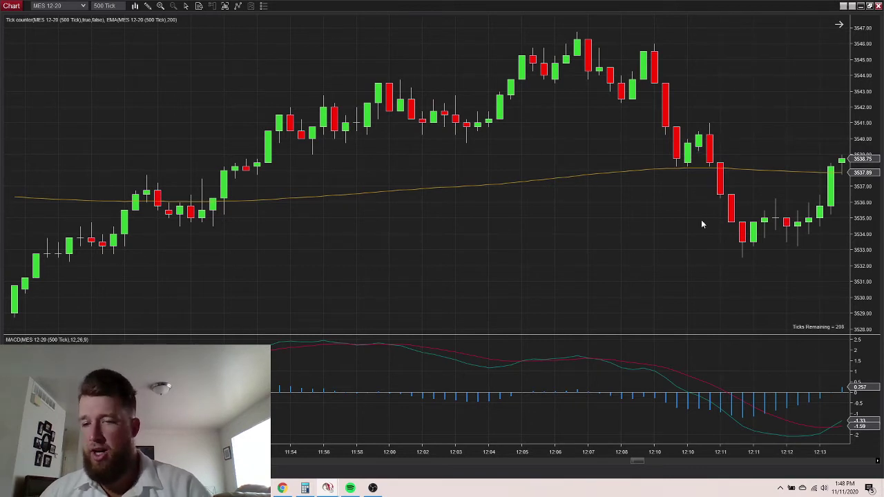
scroll(701, 214, "down", 10)
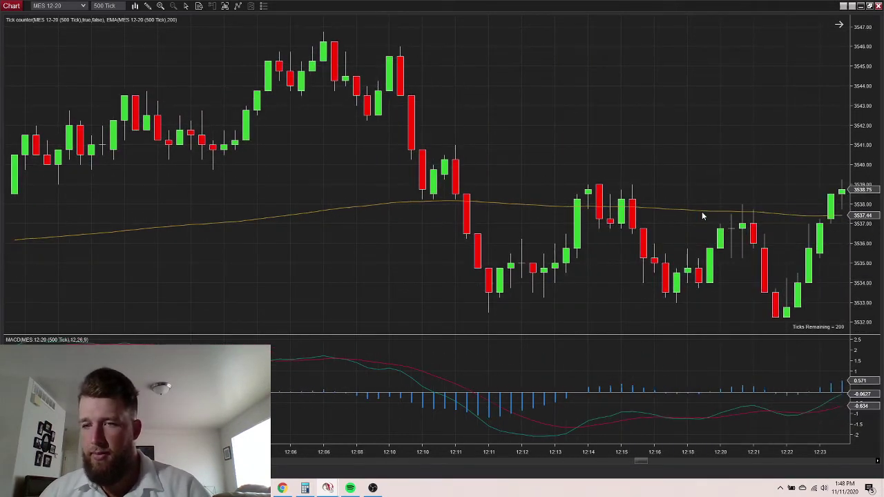
scroll(702, 216, "down", 6)
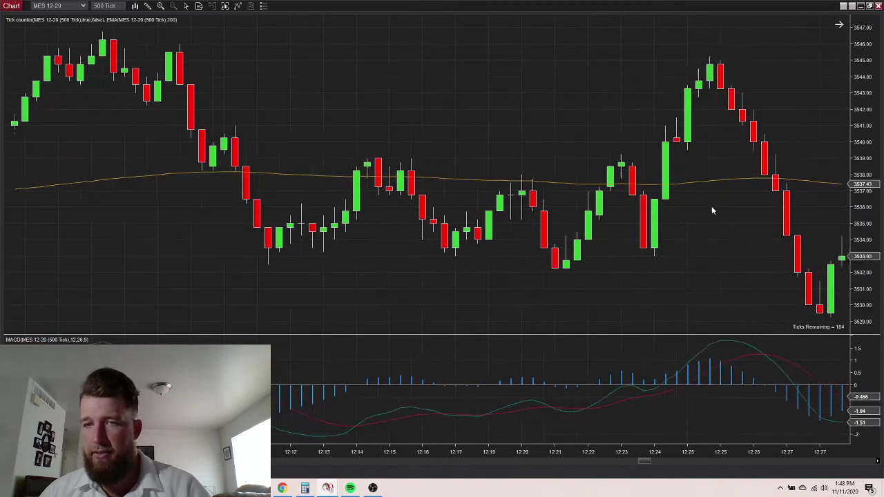
scroll(713, 210, "down", 3)
scroll(712, 208, "down", 9)
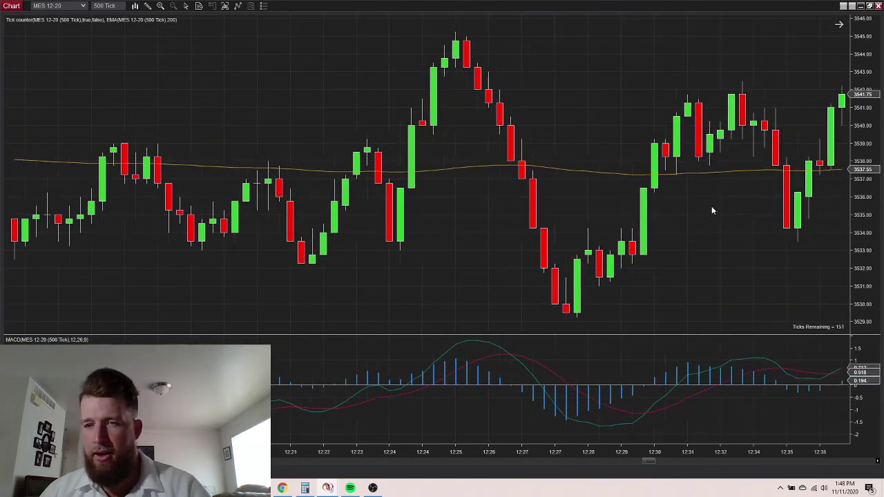
scroll(707, 207, "down", 5)
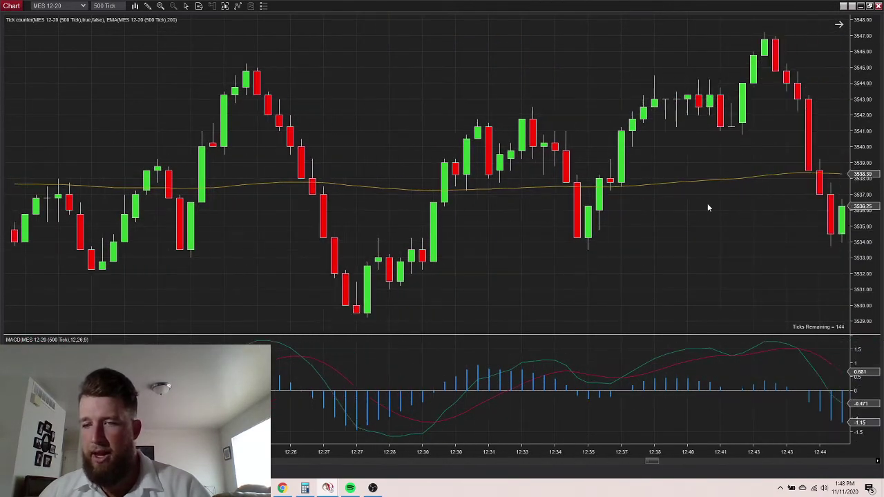
scroll(708, 207, "down", 15)
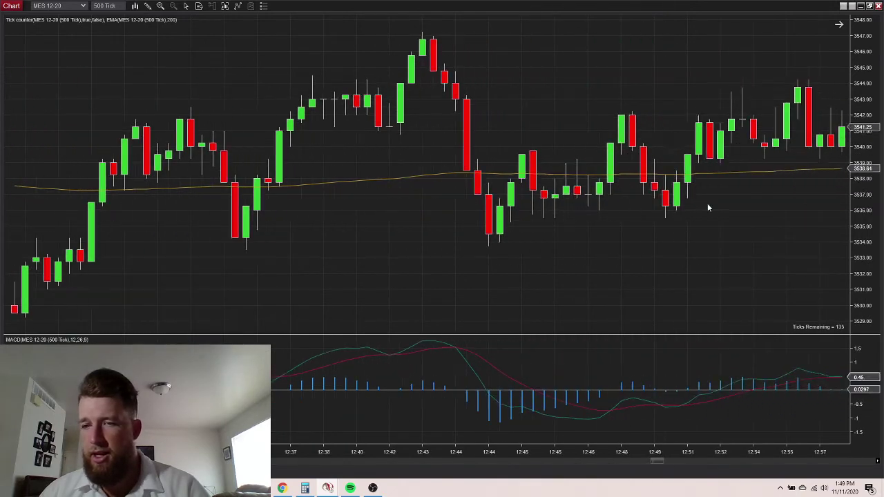
scroll(707, 207, "down", 8)
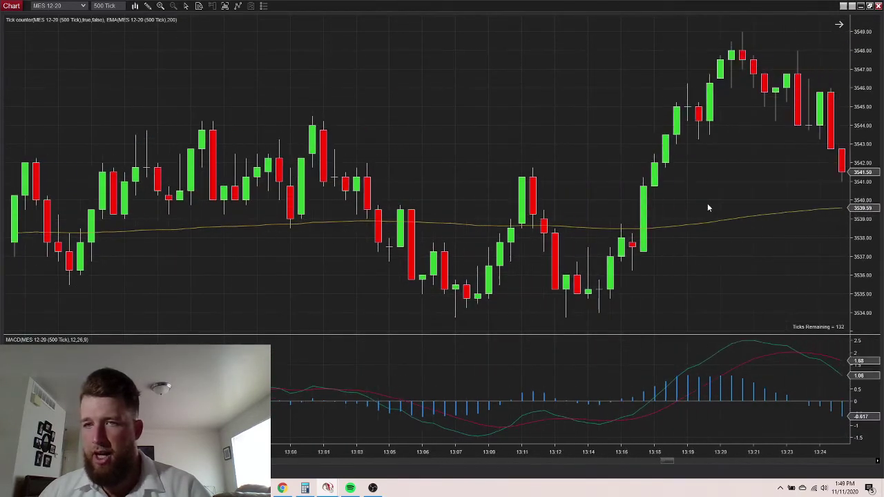
- Review the remaining session from 13:24 to 17:20 for MACD crossovers that agree with the 200 EMA trend
scroll(707, 208, "down", 5)
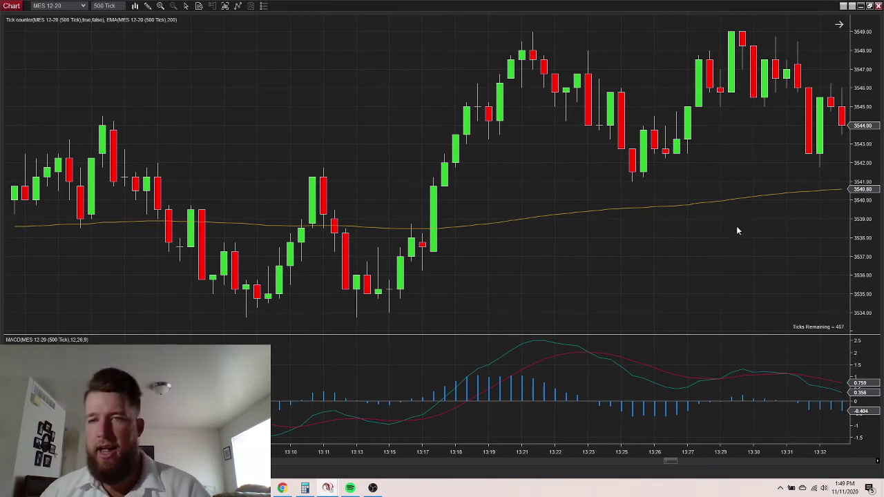
scroll(727, 242, "down", 3)
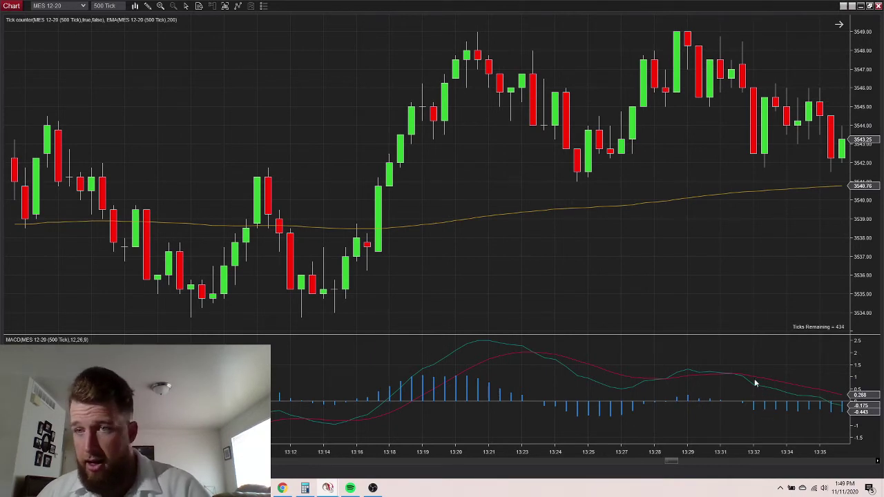
scroll(712, 335, "down", 6)
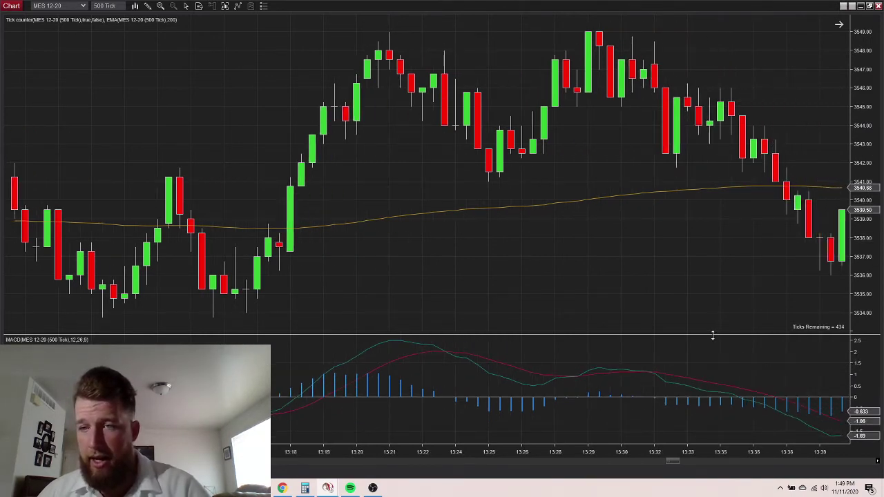
scroll(713, 335, "down", 8)
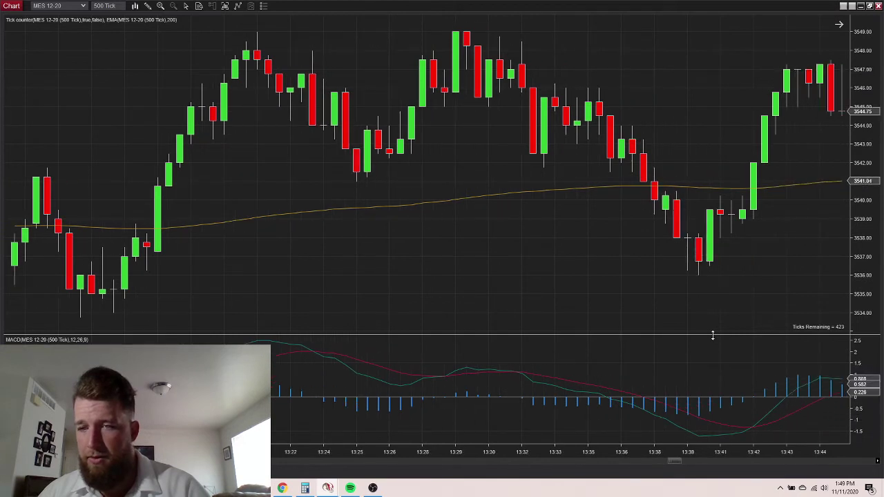
scroll(712, 335, "down", 2)
scroll(713, 335, "down", 12)
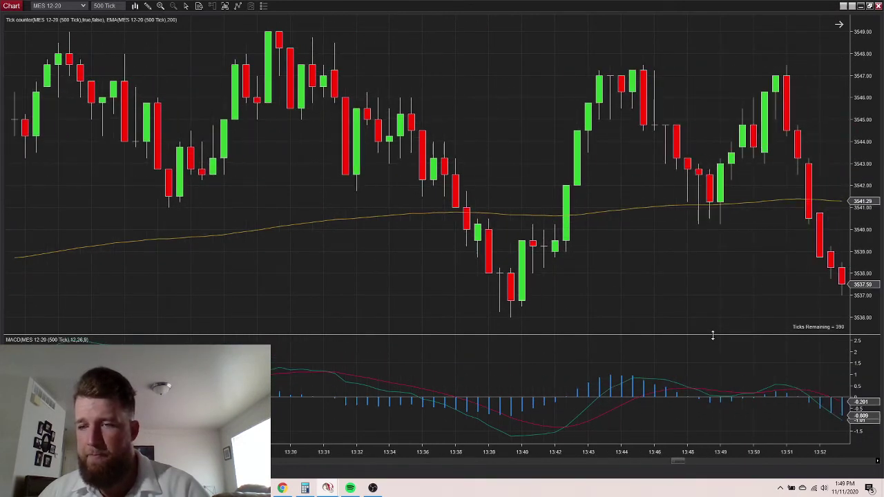
scroll(712, 335, "down", 8)
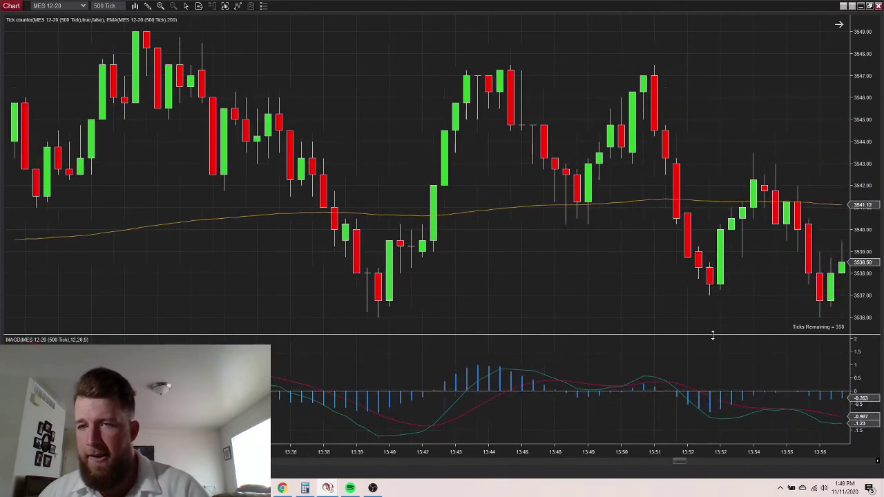
scroll(710, 333, "down", 4)
scroll(710, 333, "down", 15)
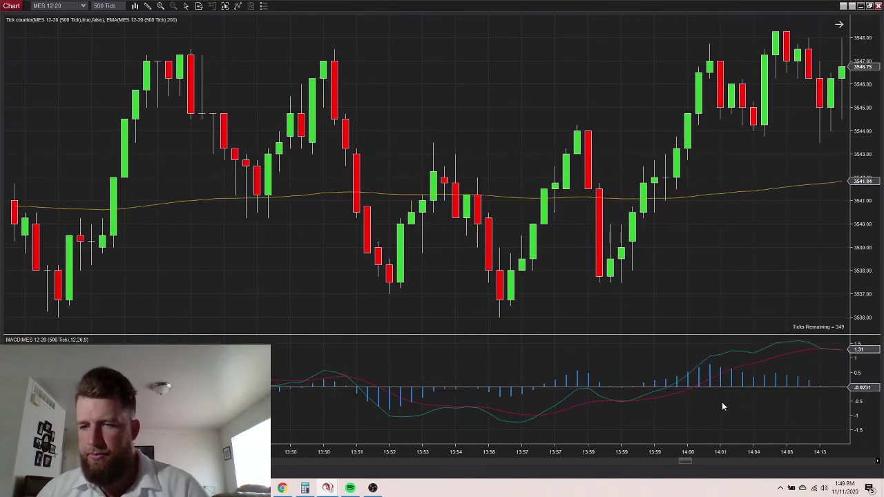
scroll(739, 395, "down", 20)
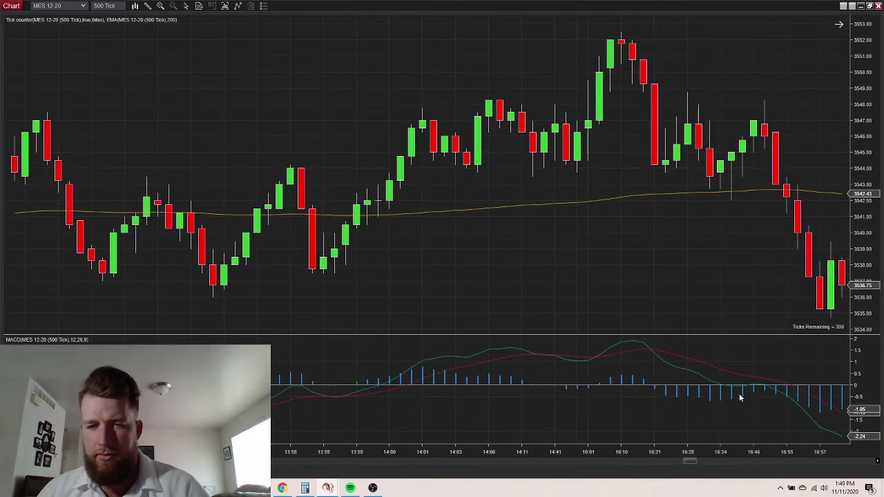
scroll(716, 342, "down", 20)
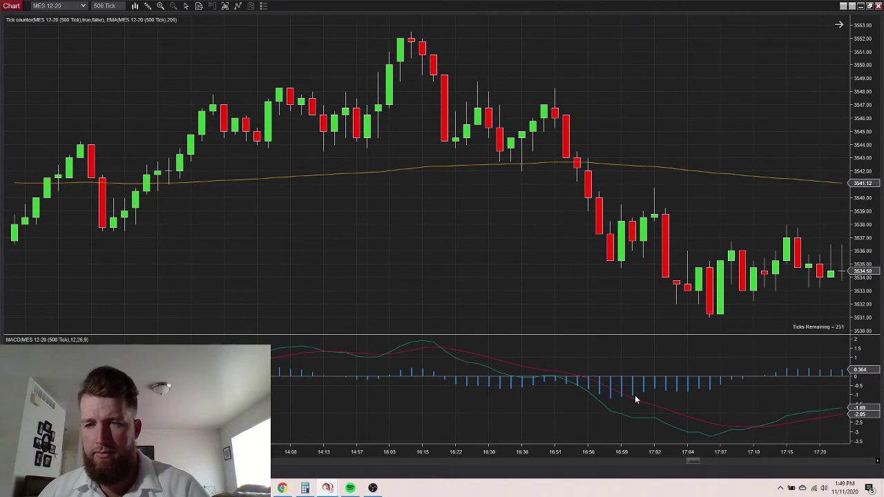
- Go back to the 14:00 candles and inspect the MACD crossover and the move above the 200 EMA
scroll(635, 395, "up", 5)
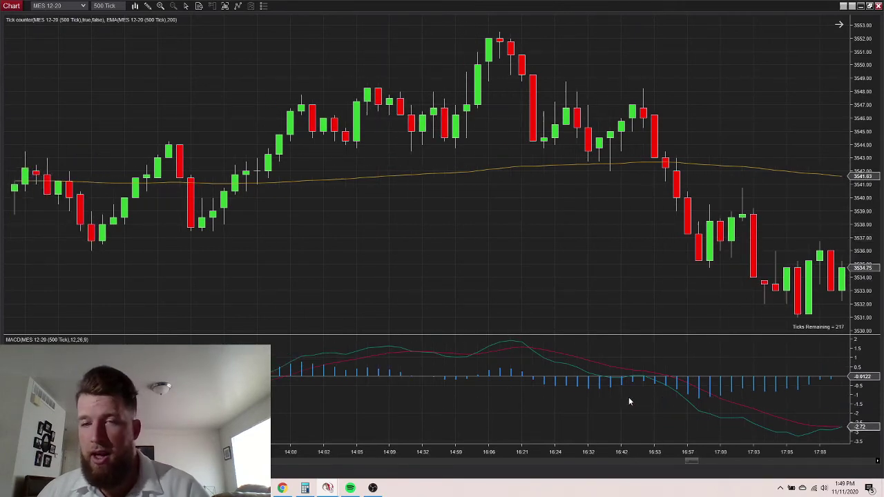
scroll(646, 389, "up", 10)
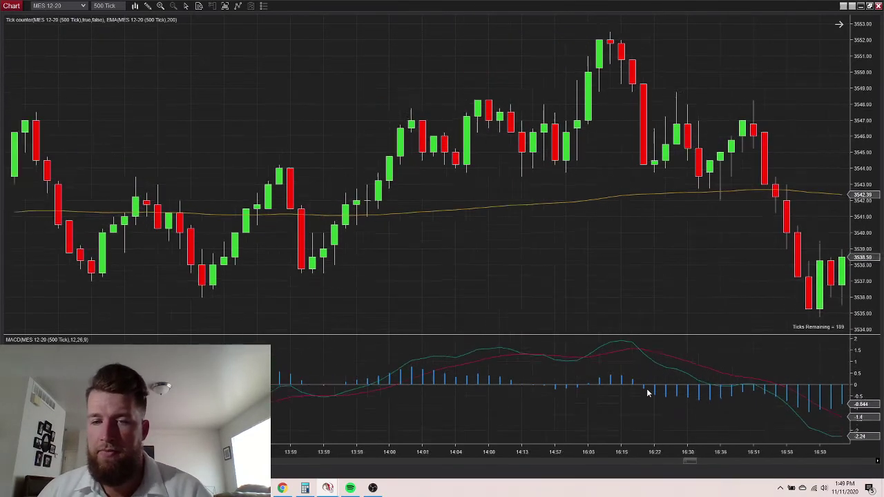
scroll(647, 388, "up", 10)
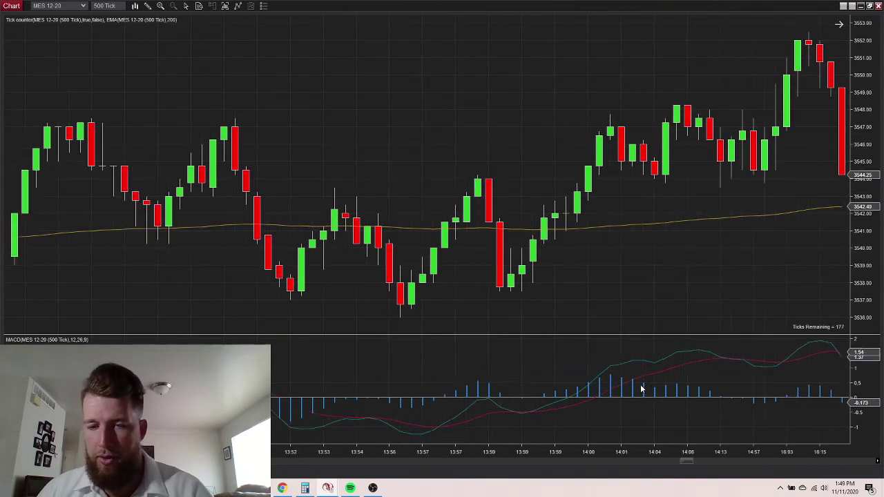
scroll(790, 161, "up", 3)
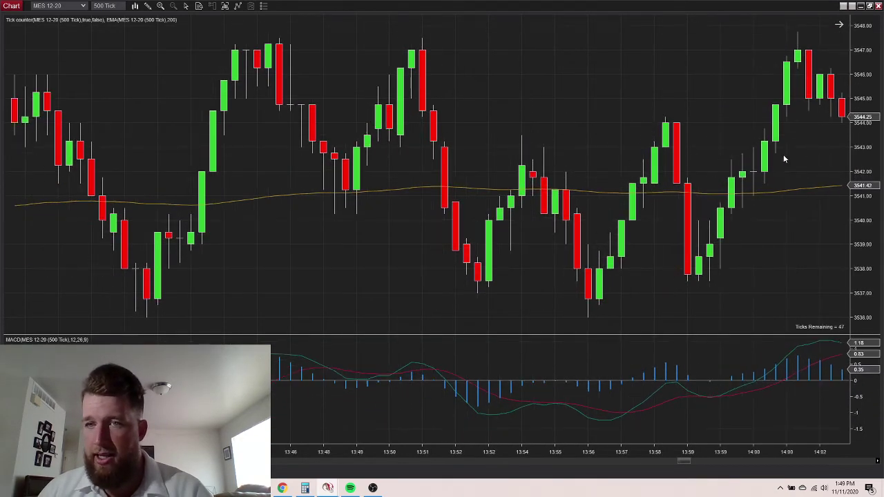
scroll(823, 460, "up", 3)
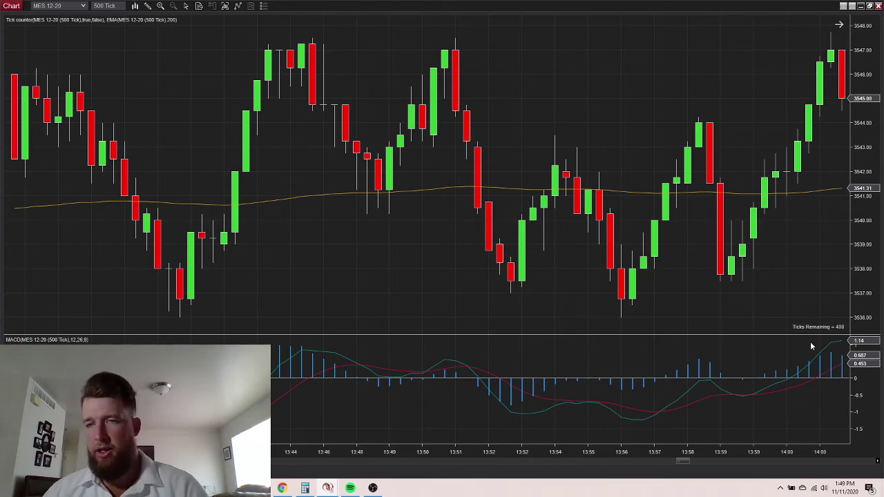
- Examine the candles, 200 EMA and MACD crossovers from 14:00 to 17:44 for any remaining trade setup
scroll(759, 303, "down", 1)
scroll(730, 271, "down", 5)
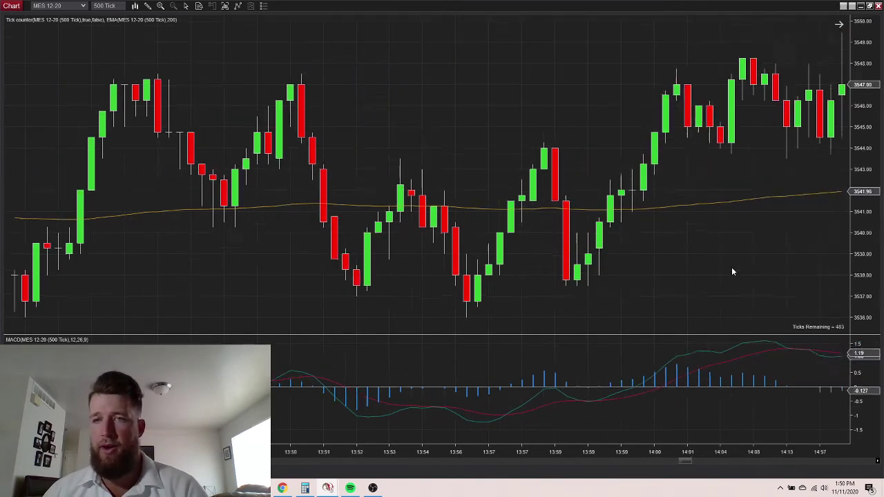
scroll(733, 270, "down", 10)
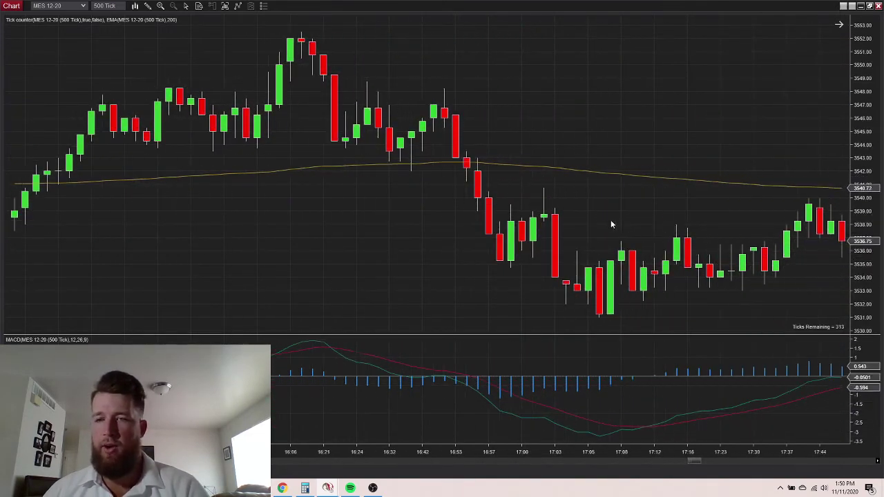
scroll(608, 221, "up", 10)
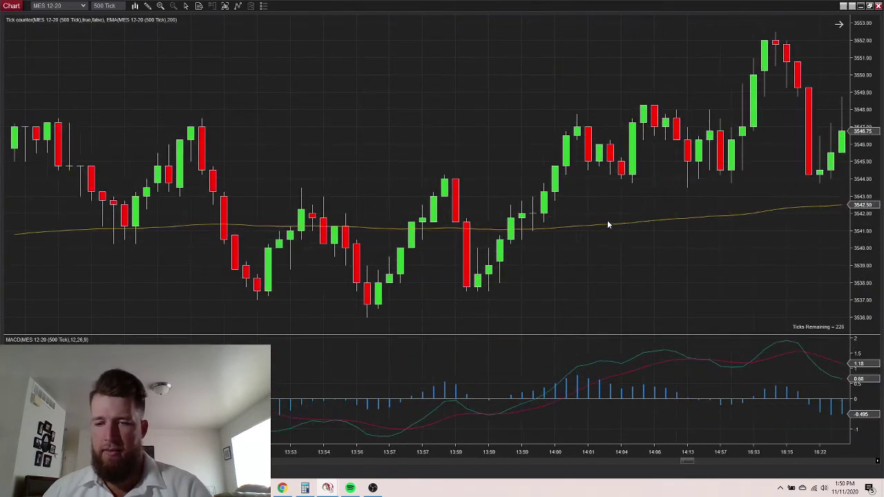
scroll(608, 224, "up", 6)
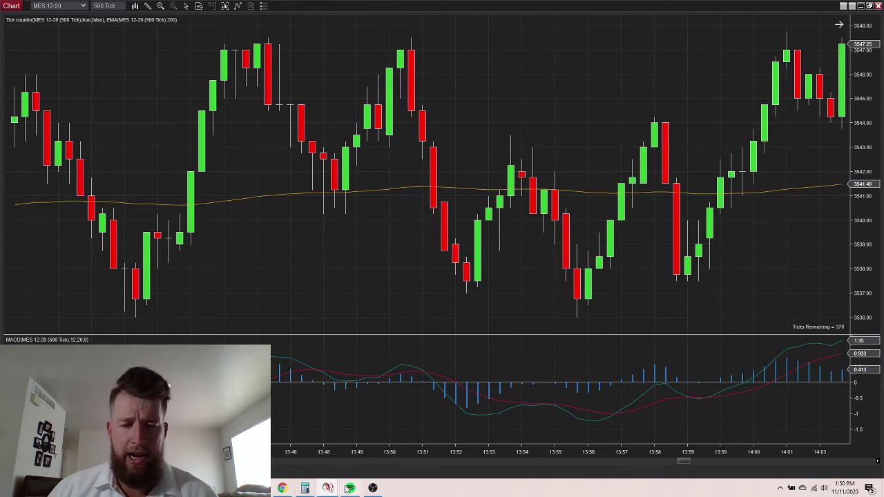
- Review the profit total in Calculator and compress the chart's time scale to show all the marked trades together
left_click(305, 488)
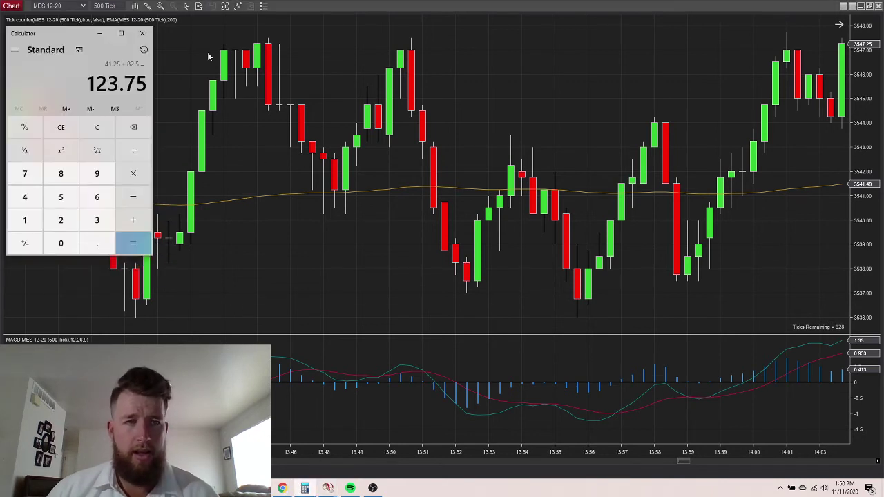
left_click_drag(442, 453, 353, 470)
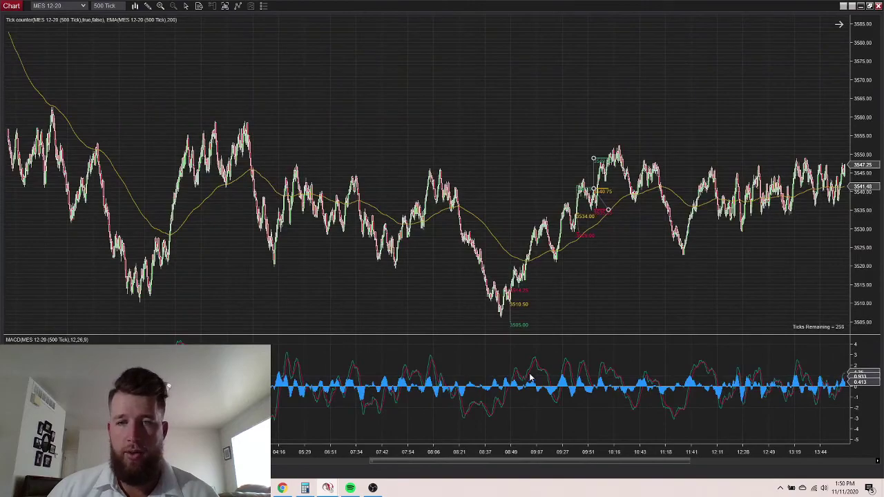
left_click_drag(563, 452, 277, 430)
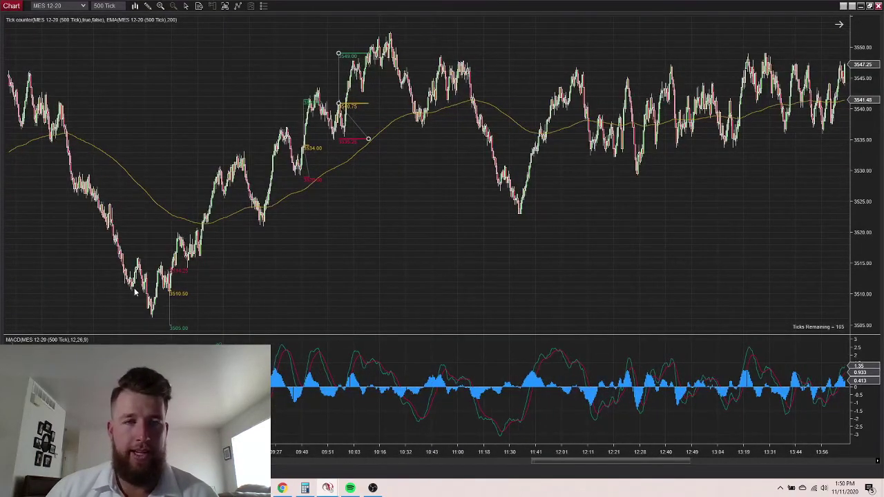
left_click(305, 488)
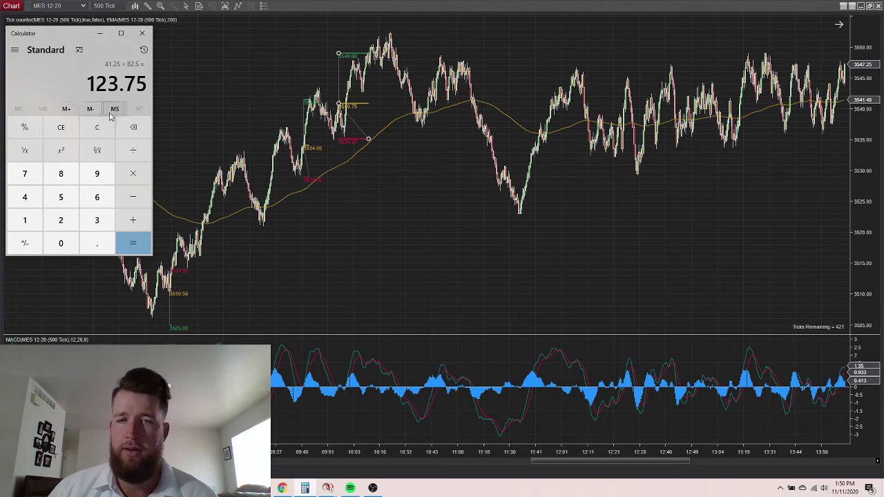
- Review the wider session on the compressed chart, comparing the three marked trades with the 200 EMA trend
left_click(484, 262)
scroll(483, 263, "down", 3)
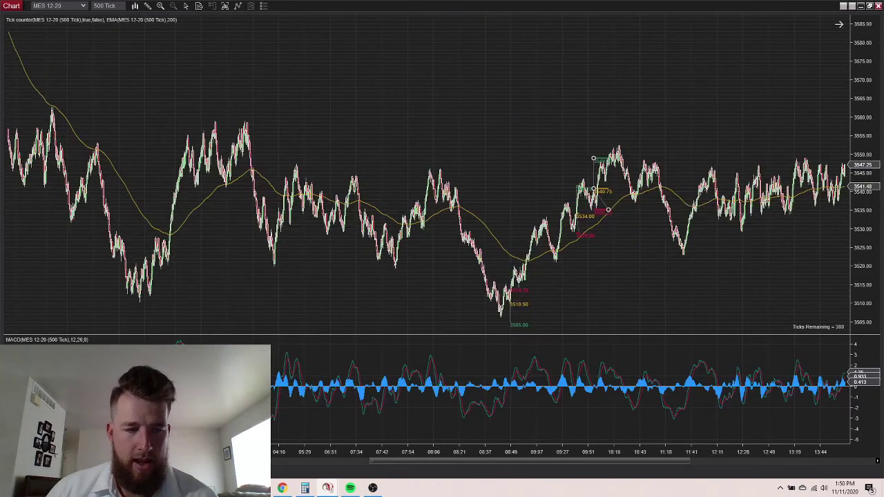
scroll(196, 309, "up", 3)
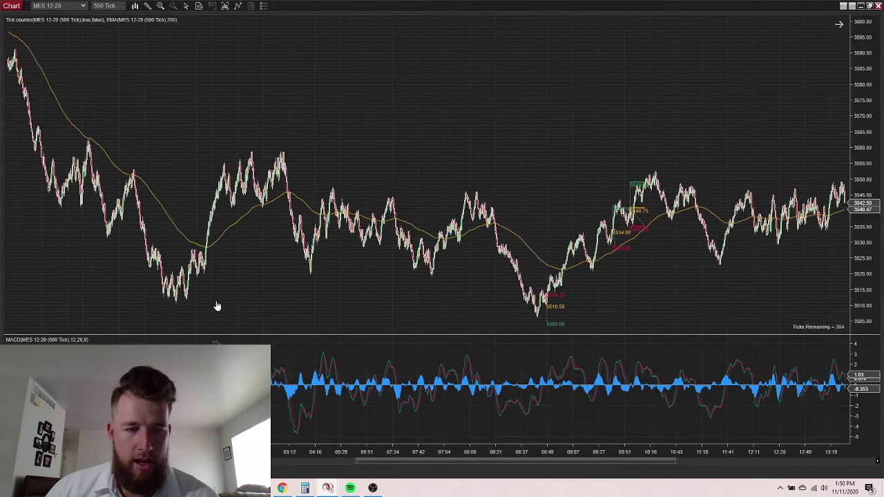
left_click_drag(500, 302, 369, 315)
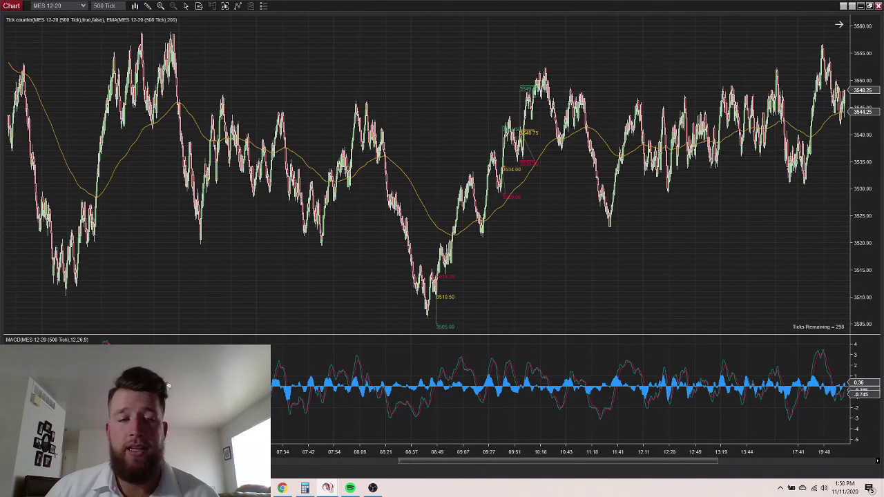
- Recheck the combined profit in Calculator, put it away and spread the chart's time scale from the marked trades through 22:13
left_click(304, 489)
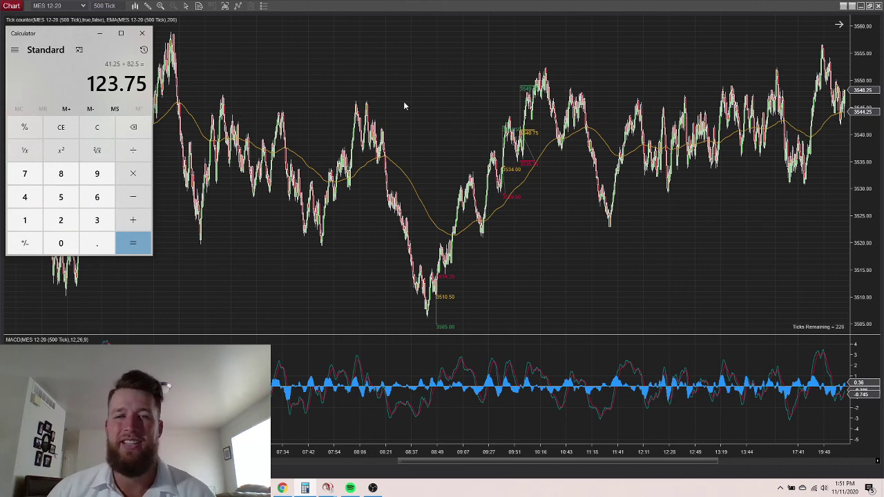
left_click(100, 33)
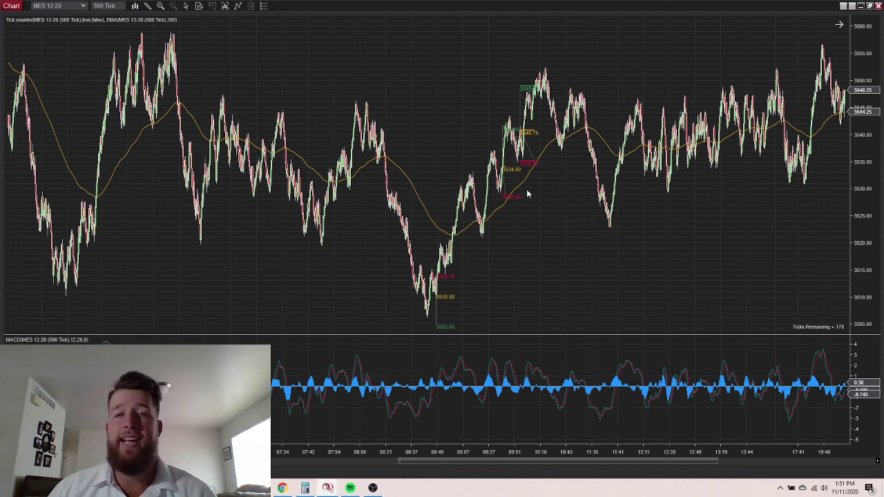
left_click_drag(586, 456, 339, 453)
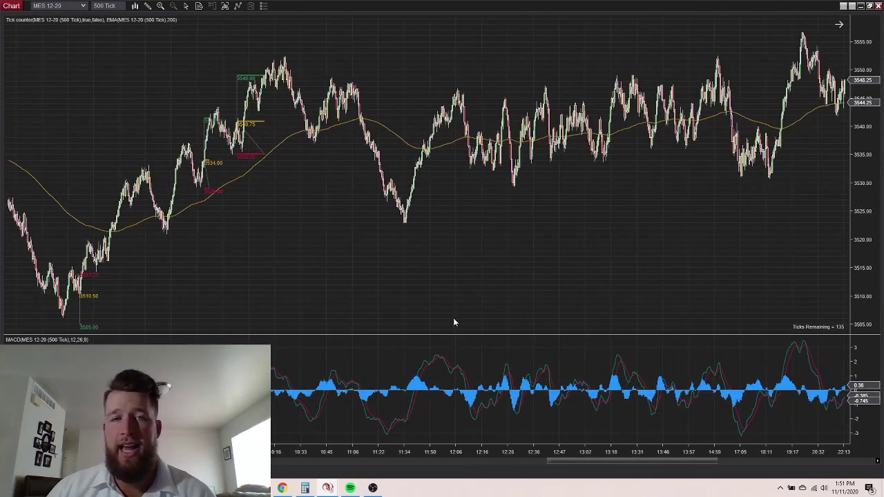